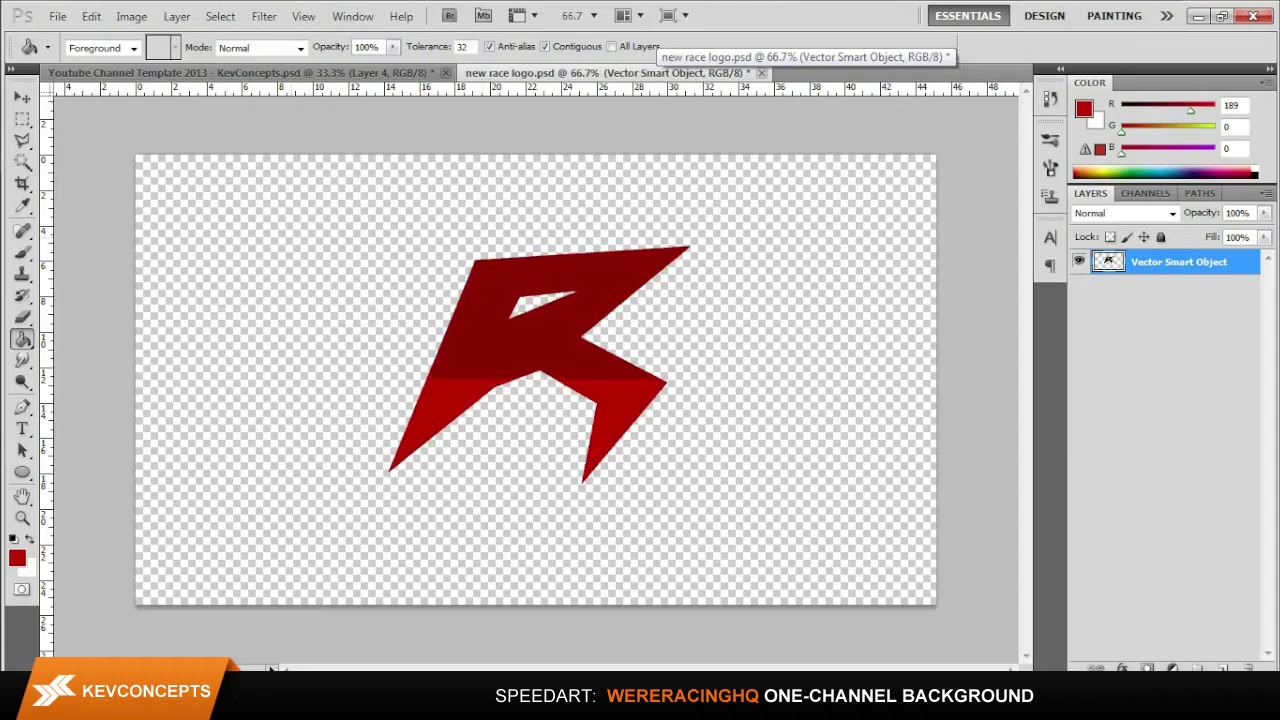
- In the channel template, show and select the red Layer 3 and begin placing a texture image
{"action": "left_click", "coordinate": [1078, 310]}
{"action": "left_click", "coordinate": [1150, 310]}
{"action": "left_click", "coordinate": [58, 16]}
{"action": "left_click", "coordinate": [100, 380]}
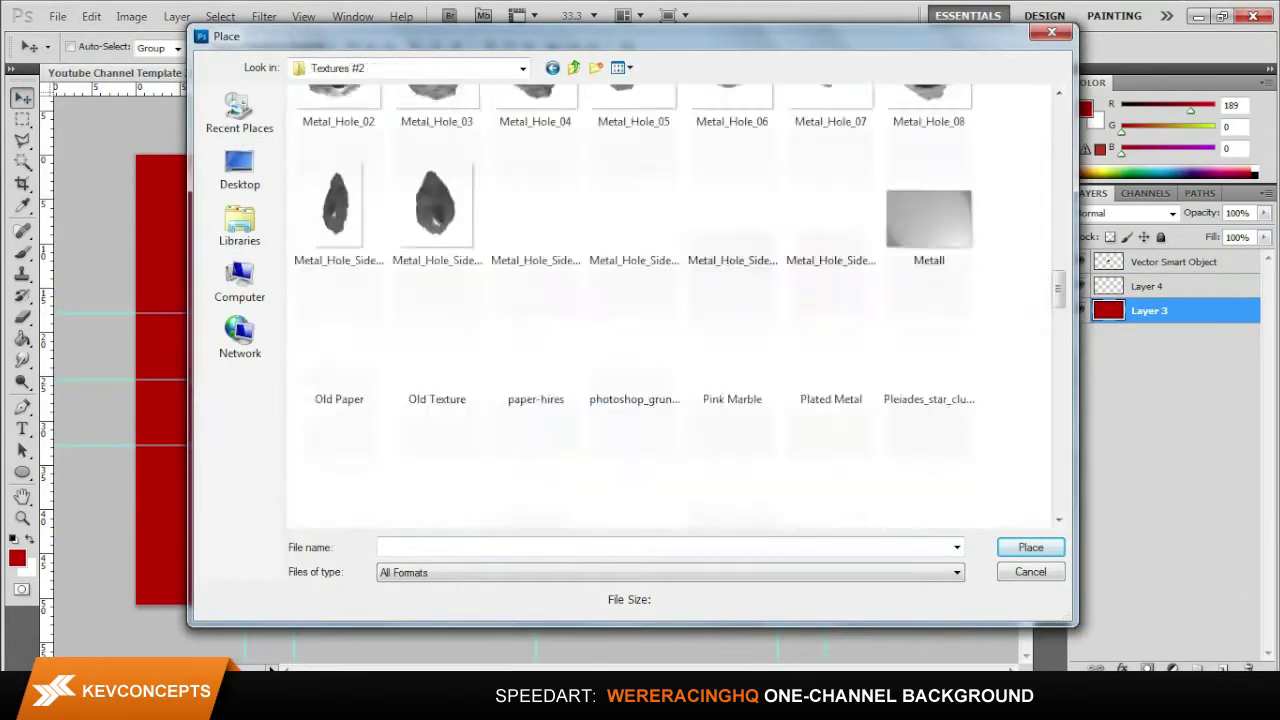
- Place the ATEX texture and stretch it to fill the whole canvas
{"action": "double_click", "coordinate": [633, 285]}
{"action": "left_click_drag", "start_coordinate": [355, 320], "coordinate": [317, 296]}
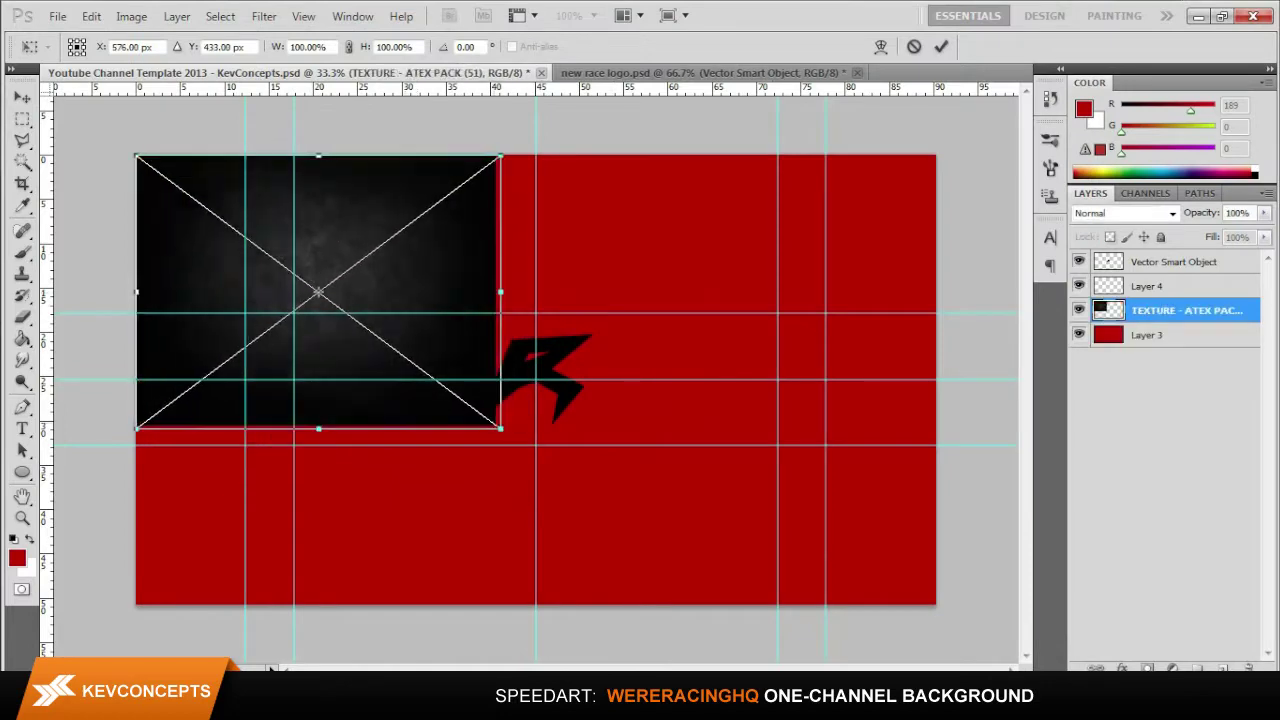
{"action": "left_click_drag", "start_coordinate": [497, 437], "coordinate": [936, 604]}
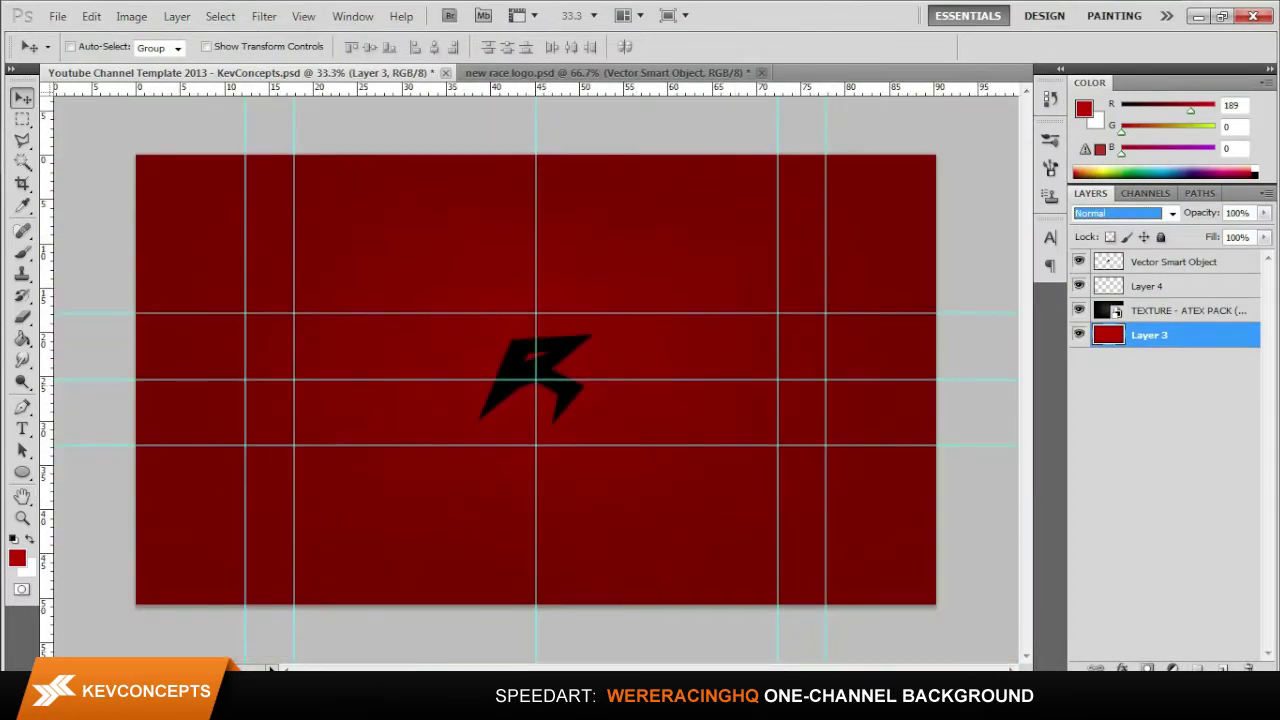
- Give Layer 3 a Gradient Overlay in Overlay blend mode at 25% opacity
{"action": "double_click", "coordinate": [1200, 335]}
{"action": "left_click", "coordinate": [765, 457]}
{"action": "left_click", "coordinate": [985, 257]}
{"action": "left_click", "coordinate": [960, 240]}
{"action": "key", "text": "Tab"}
{"action": "type", "text": "25"}
- Choose the black-to-white gradient for the overlay and apply the layer style
{"action": "left_click", "coordinate": [990, 296]}
{"action": "left_click", "coordinate": [1082, 240]}
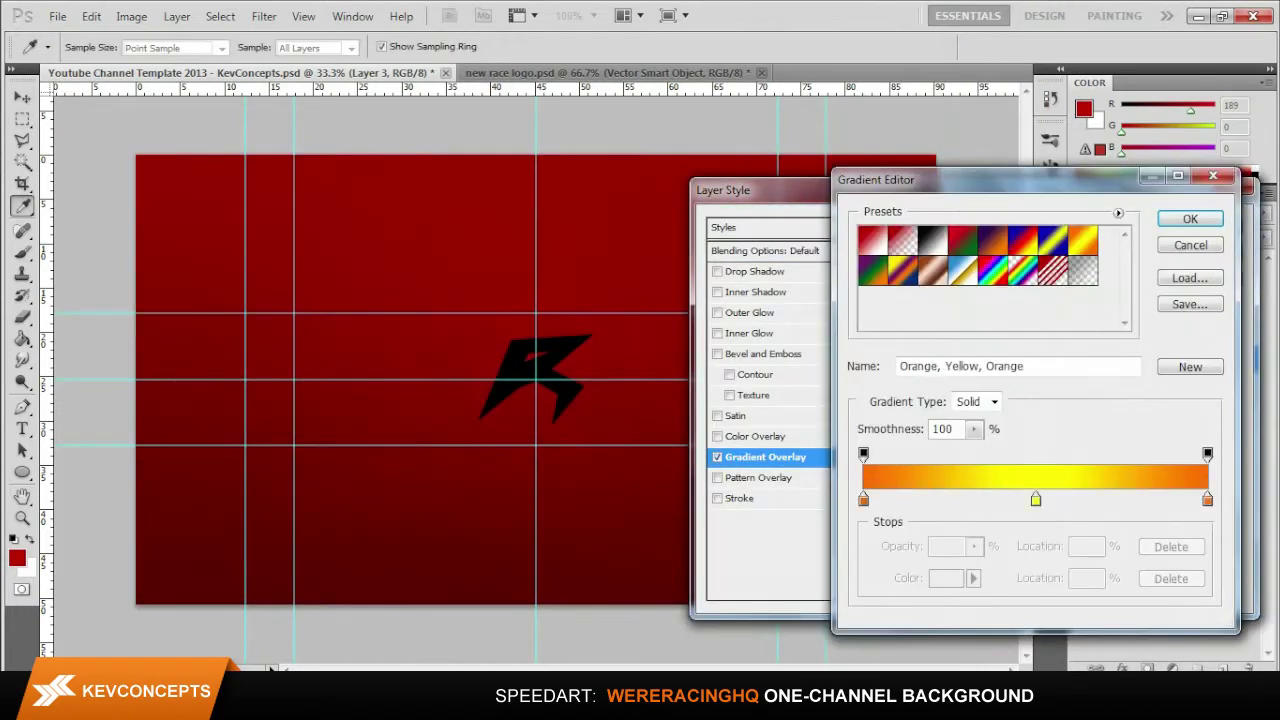
{"action": "left_click", "coordinate": [902, 240]}
{"action": "left_click", "coordinate": [902, 270]}
{"action": "left_click", "coordinate": [992, 240]}
{"action": "left_click", "coordinate": [932, 240]}
{"action": "left_click", "coordinate": [1190, 218]}
{"action": "left_click", "coordinate": [1209, 229]}
- Move the LOGO layer down the stack, then reselect the red background layer
{"action": "key", "text": "v"}
{"action": "left_click", "coordinate": [1180, 261]}
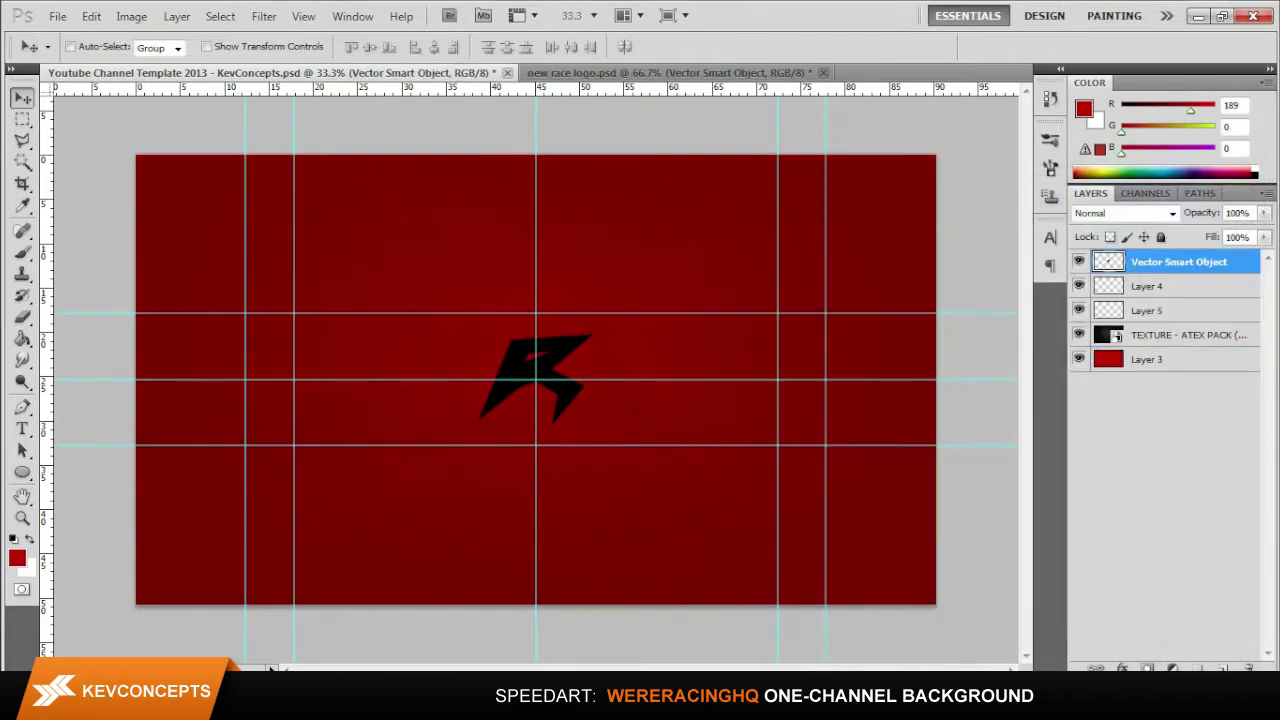
{"action": "key", "text": "ctrl+["}
{"action": "key", "text": "ctrl+["}
{"action": "key", "text": "alt+["}
{"action": "key", "text": "alt+["}
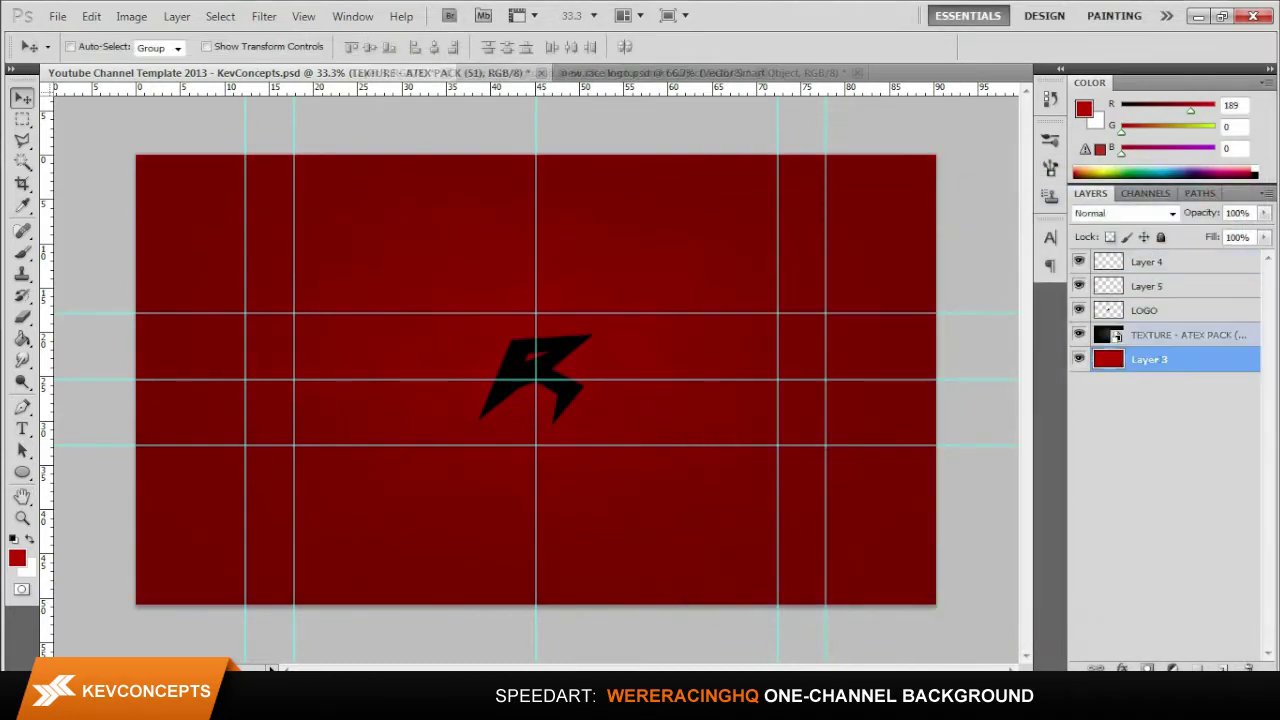
- Bucket-fill the background Layer 3 with a darker red
{"action": "key", "text": "alt+]"}
{"action": "key", "text": "alt+["}
{"action": "left_click", "coordinate": [17, 558]}
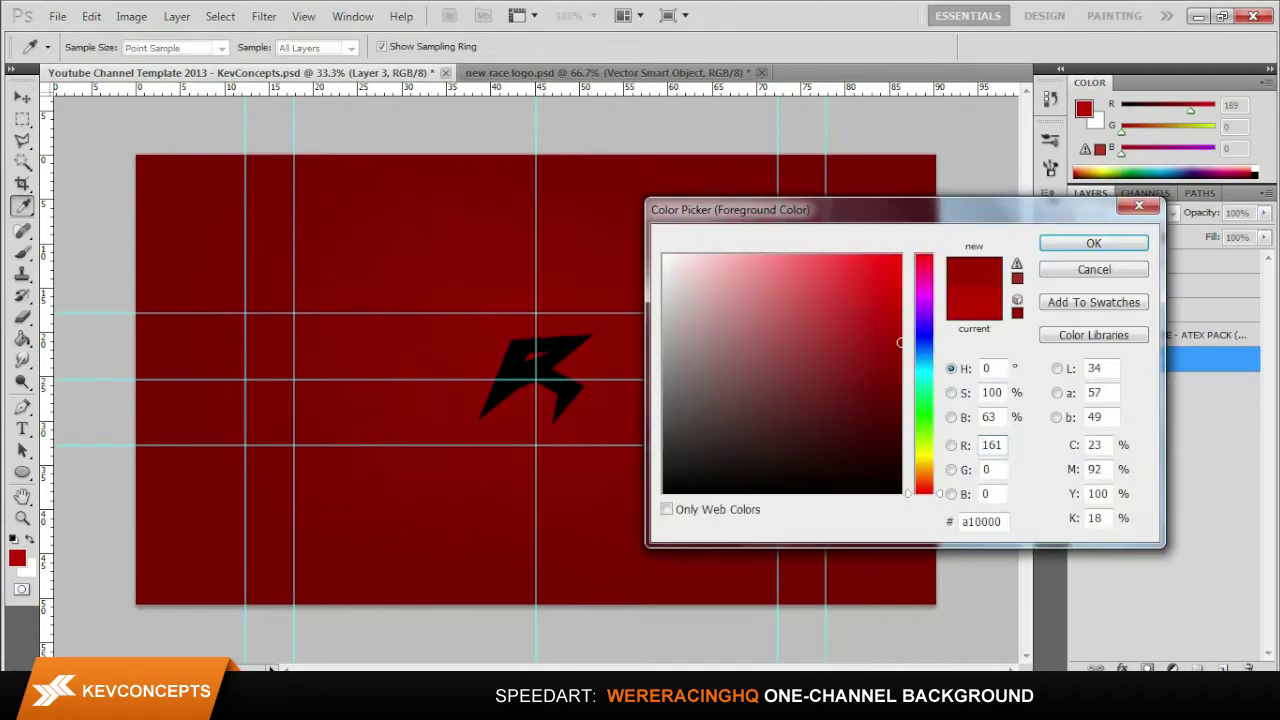
{"action": "left_click", "coordinate": [1070, 242]}
{"action": "key", "text": "g"}
{"action": "left_click", "coordinate": [700, 500]}
- Set the TEXTURE layer to Overlay and refill the background with a much darker red
{"action": "key", "text": "alt+]"}
{"action": "key", "text": "shift+alt+o"}
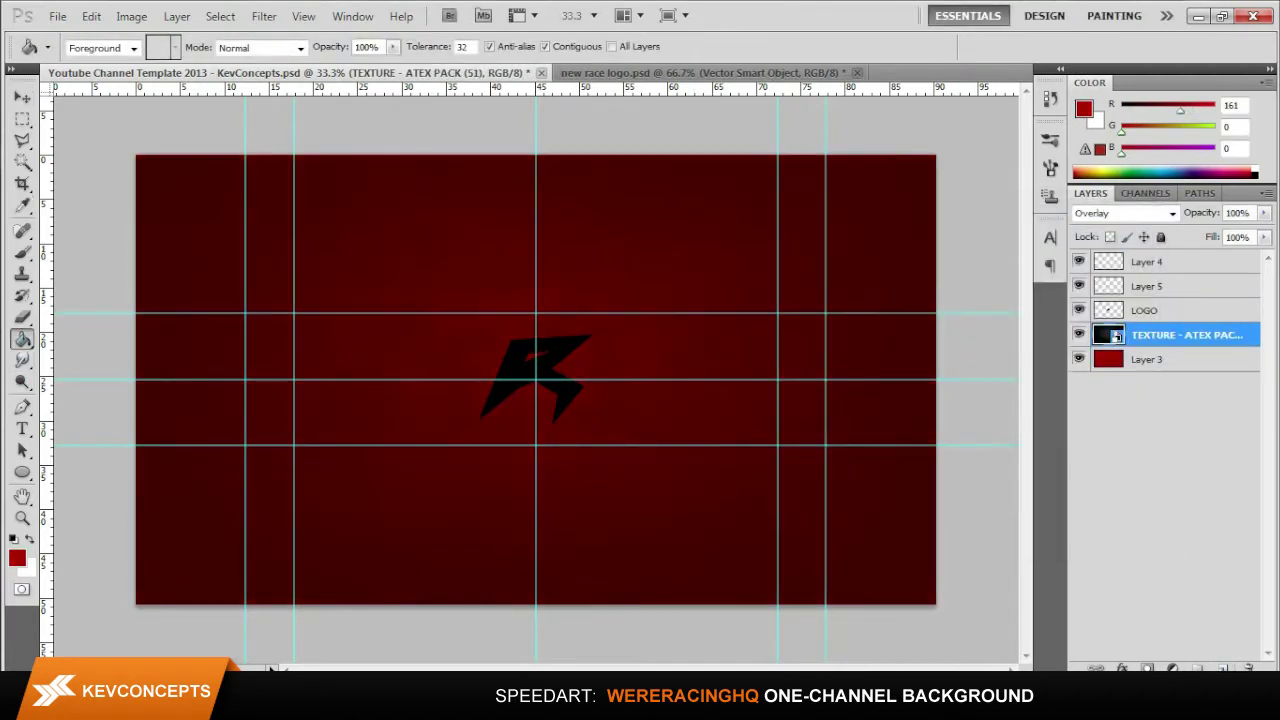
{"action": "key", "text": "alt+["}
{"action": "left_click", "coordinate": [17, 558]}
{"action": "left_click", "coordinate": [1051, 240]}
{"action": "left_click", "coordinate": [400, 500]}
{"action": "left_click", "coordinate": [17, 558]}
{"action": "left_click", "coordinate": [1051, 240]}
- Fill a new layer with black, erase its centre, and lower its opacity into a vignette
{"action": "key", "text": "ctrl+shift+alt+n"}
{"action": "left_click", "coordinate": [17, 558]}
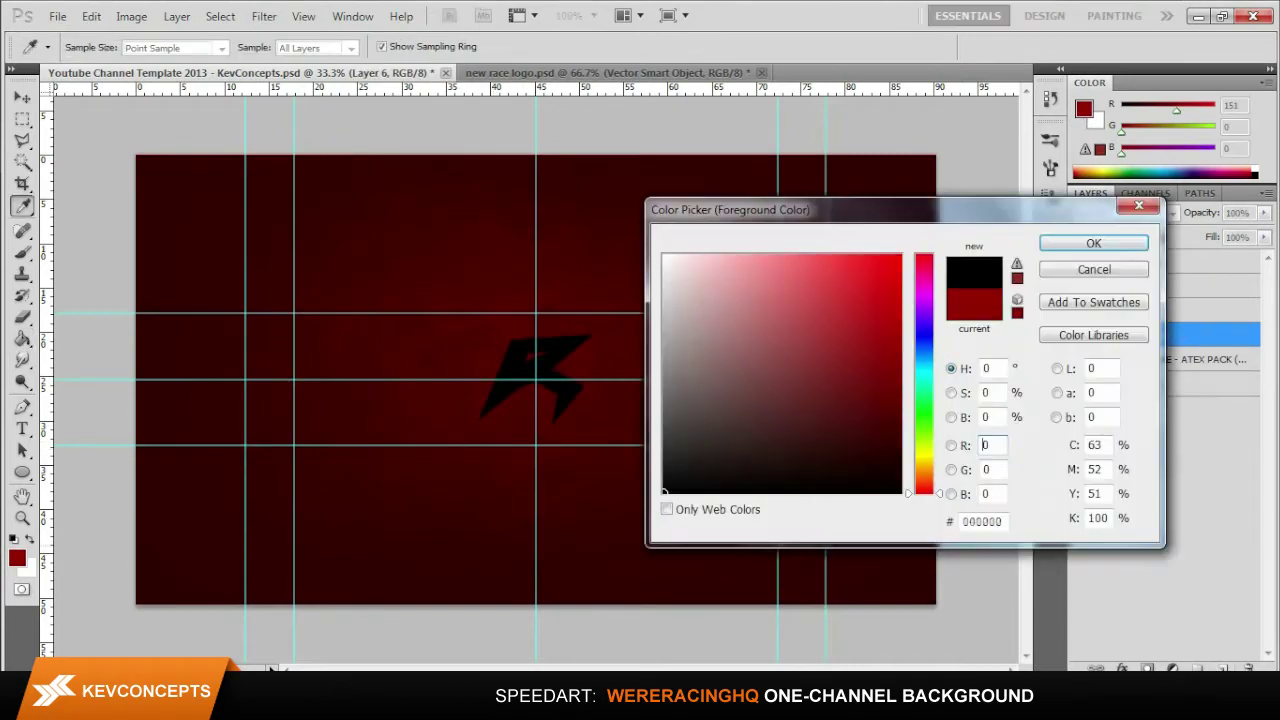
{"action": "left_click", "coordinate": [700, 490]}
{"action": "left_click", "coordinate": [1051, 240]}
{"action": "left_click", "coordinate": [500, 500]}
{"action": "key", "text": "e"}
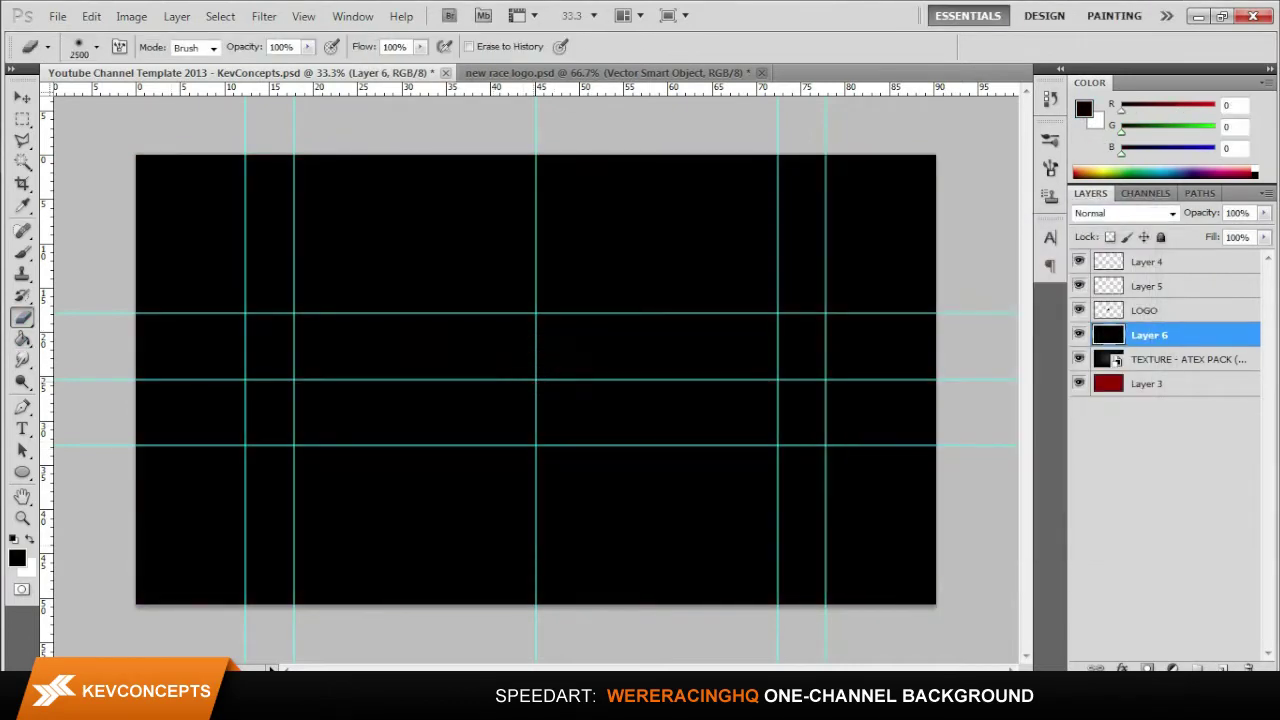
{"action": "left_click", "coordinate": [540, 340]}
{"action": "type", "text": "v"}
{"action": "type", "text": "5"}
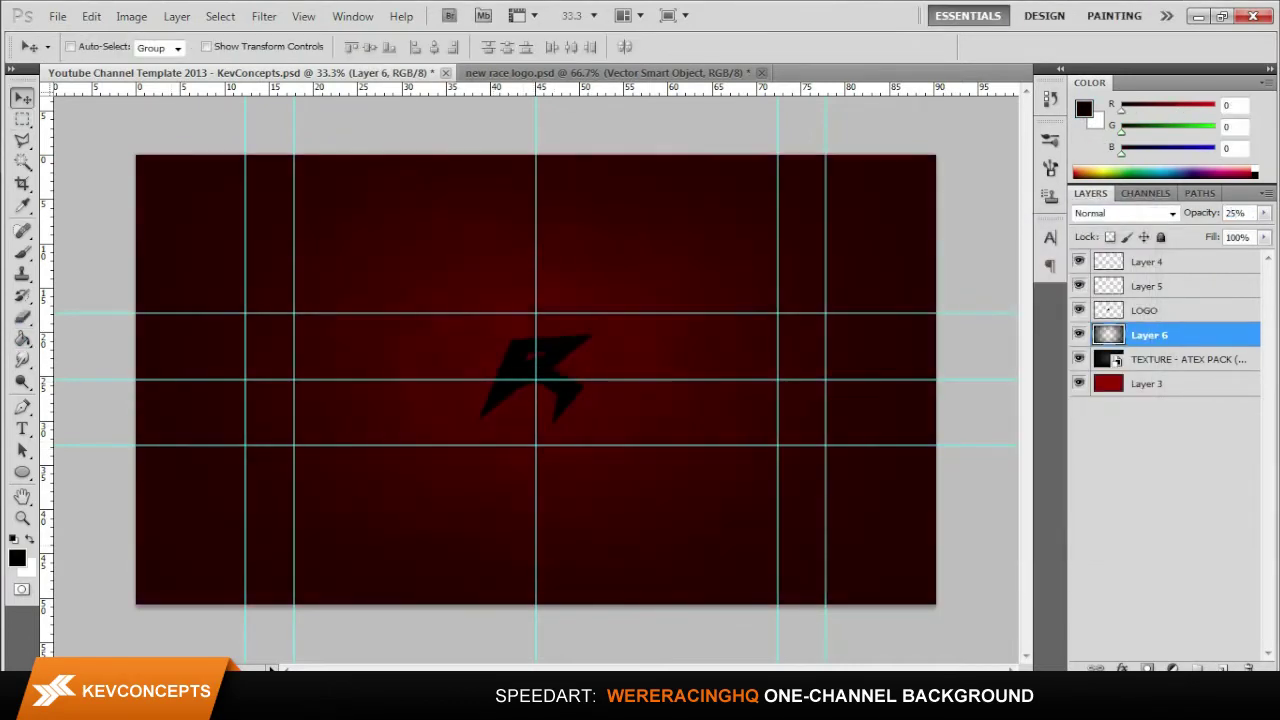
- Draw a white ellipse over the logo's centre on a new layer
{"action": "key", "text": "ctrl+shift+alt+n"}
{"action": "key", "text": "u"}
{"action": "left_click_drag", "start_coordinate": [478, 313], "coordinate": [648, 460]}
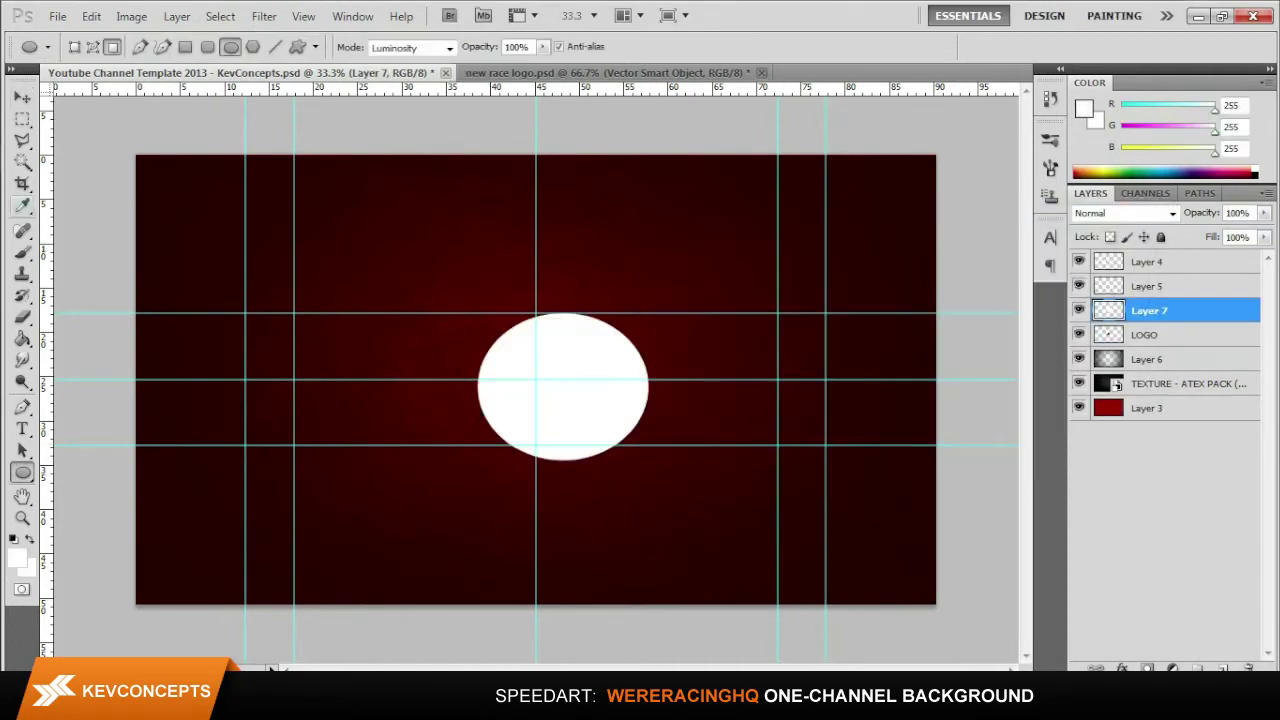
- Clip the ellipse to LOGO, merge it down, and set LOGO's blend mode to Overlay
{"action": "key", "text": "v"}
{"action": "right_click", "coordinate": [1186, 310]}
{"action": "left_click", "coordinate": [1030, 449]}
{"action": "right_click", "coordinate": [1186, 310]}
{"action": "left_click", "coordinate": [1030, 623]}
{"action": "left_click", "coordinate": [1125, 213]}
{"action": "left_click", "coordinate": [1100, 457]}
{"action": "left_click", "coordinate": [1180, 286]}
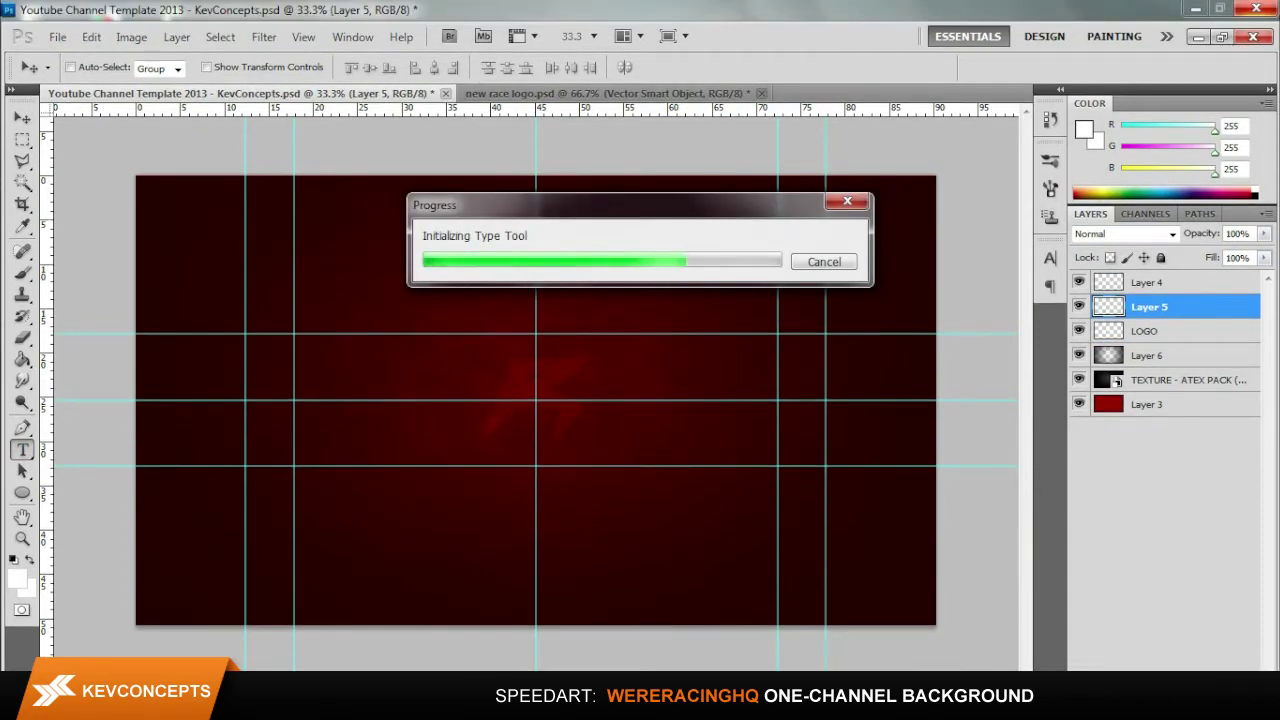
- Type RACE as a title and set its font to ElementalEnd
{"action": "key", "text": "ctrl+plus"}
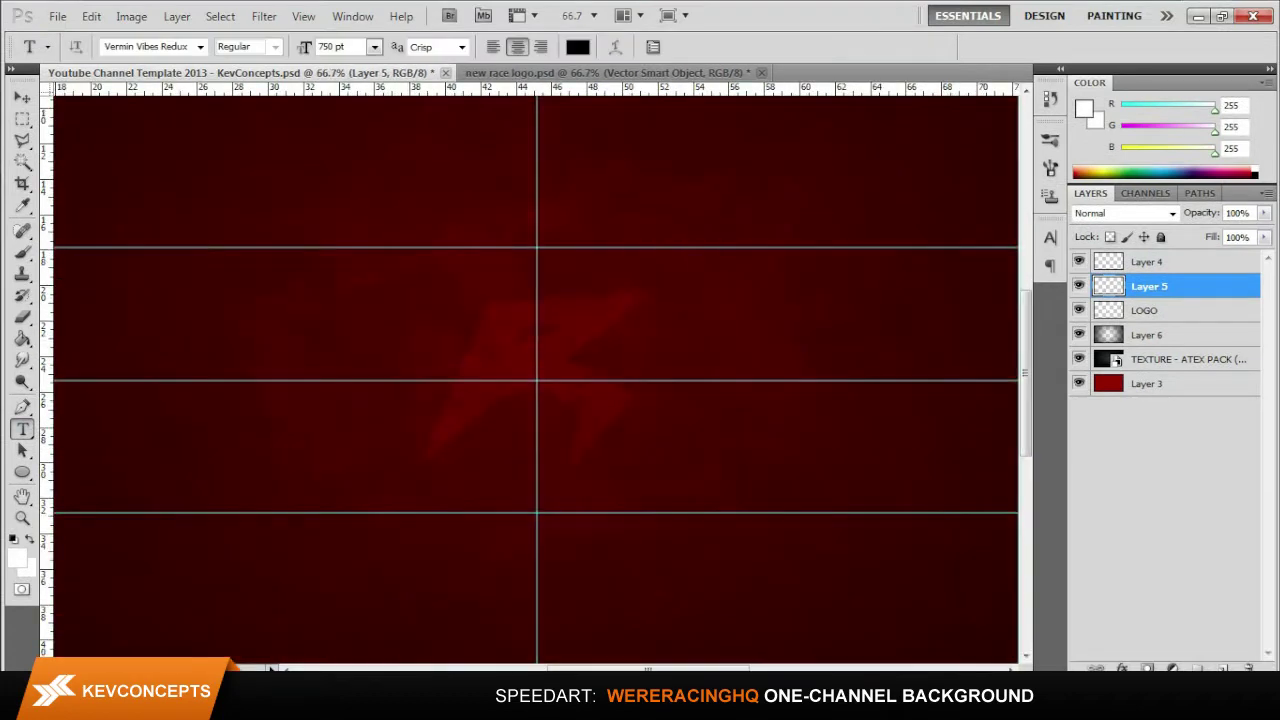
{"action": "left_click", "coordinate": [374, 47]}
{"action": "left_click", "coordinate": [360, 371]}
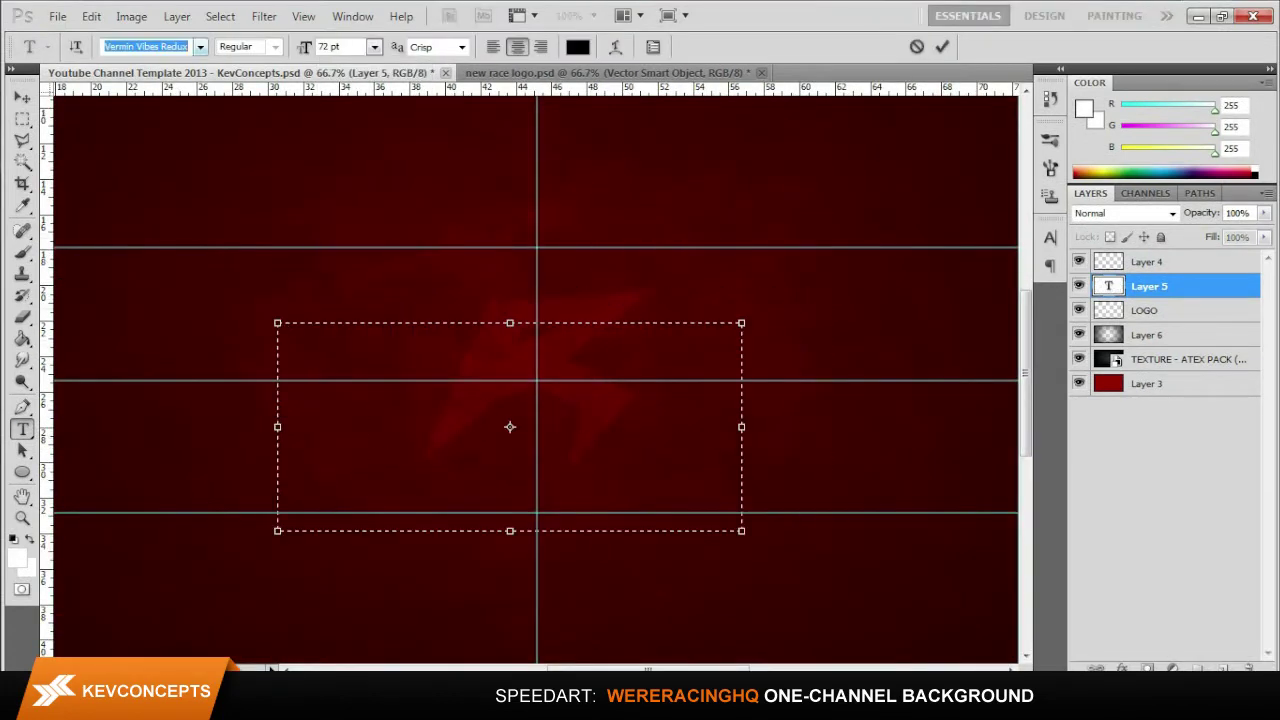
{"action": "type", "text": "BebasRACE"}
{"action": "key", "text": "ctrl+a"}
{"action": "type", "text": "Elemental"}
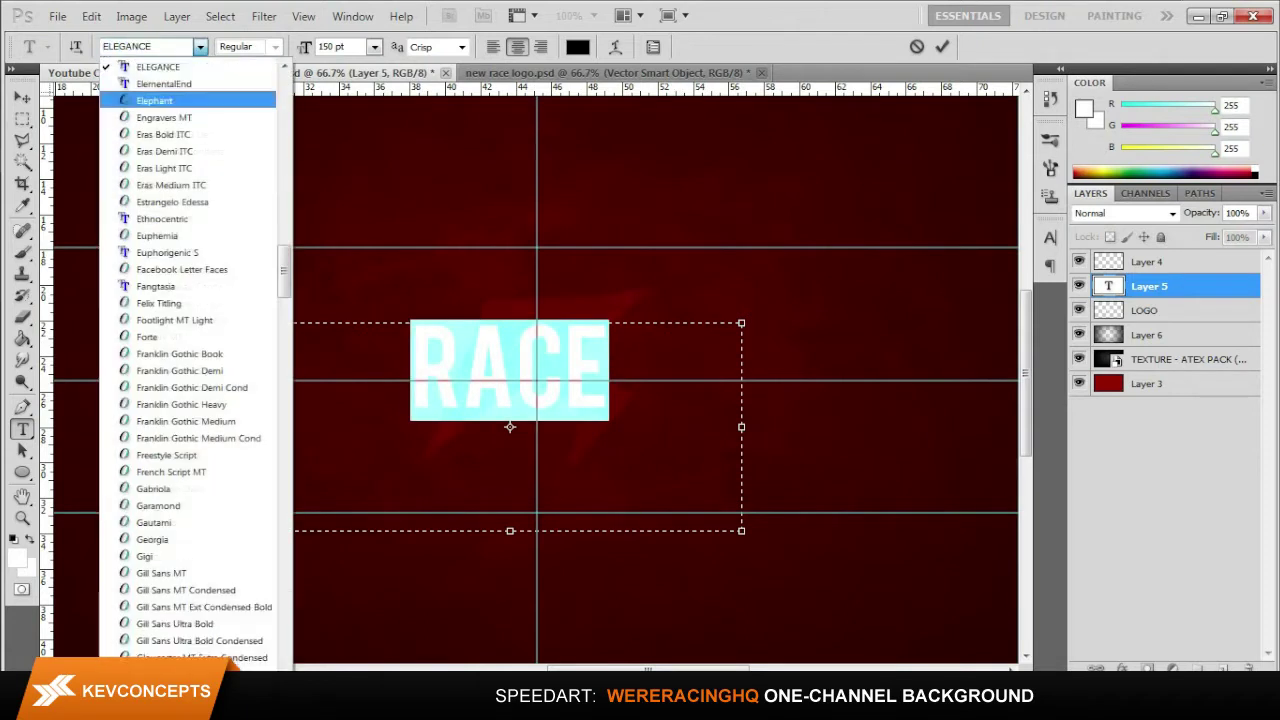
{"action": "key", "text": "Return"}
- Enlarge RACE to 200 pt, name the layer race, make it white, and nudge it up
{"action": "key", "text": "ctrl+t"}
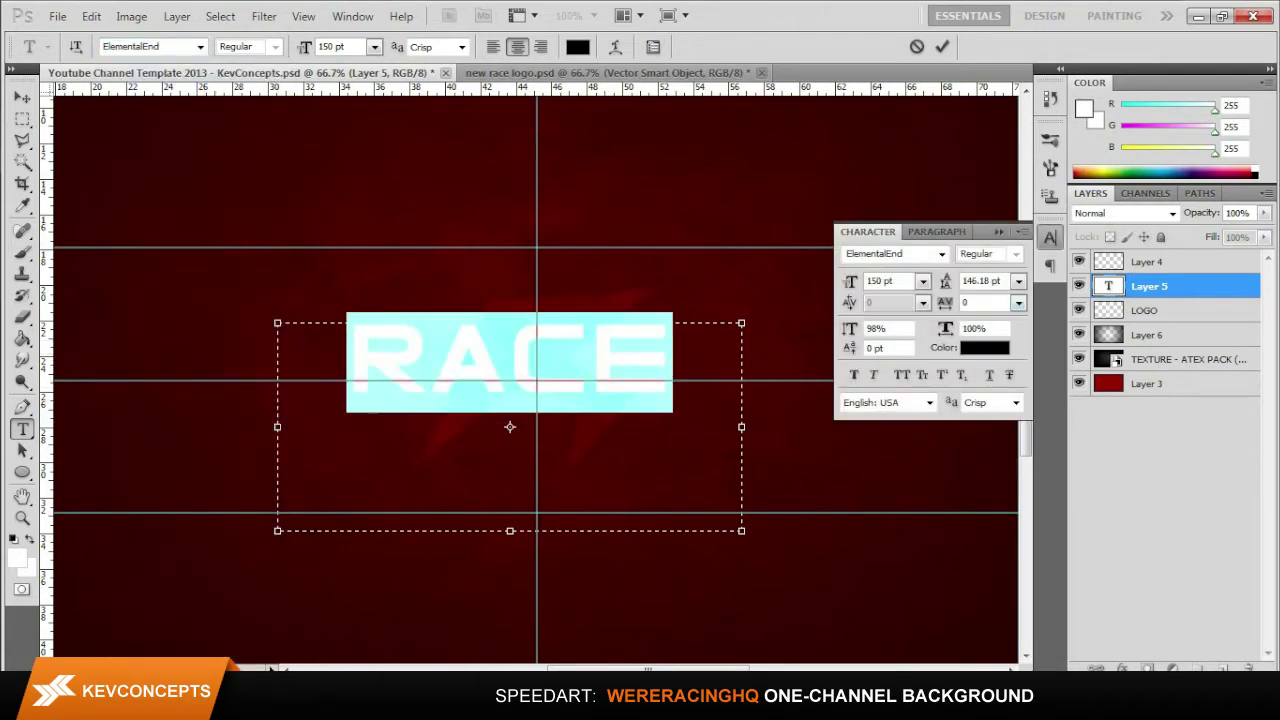
{"action": "key", "text": "ctrl+t"}
{"action": "key", "text": "ctrl+alt+shift+period"}
{"action": "key", "text": "ctrl+alt+shift+period"}
{"action": "key", "text": "ctrl+alt+shift+period"}
{"action": "key", "text": "ctrl+Return"}
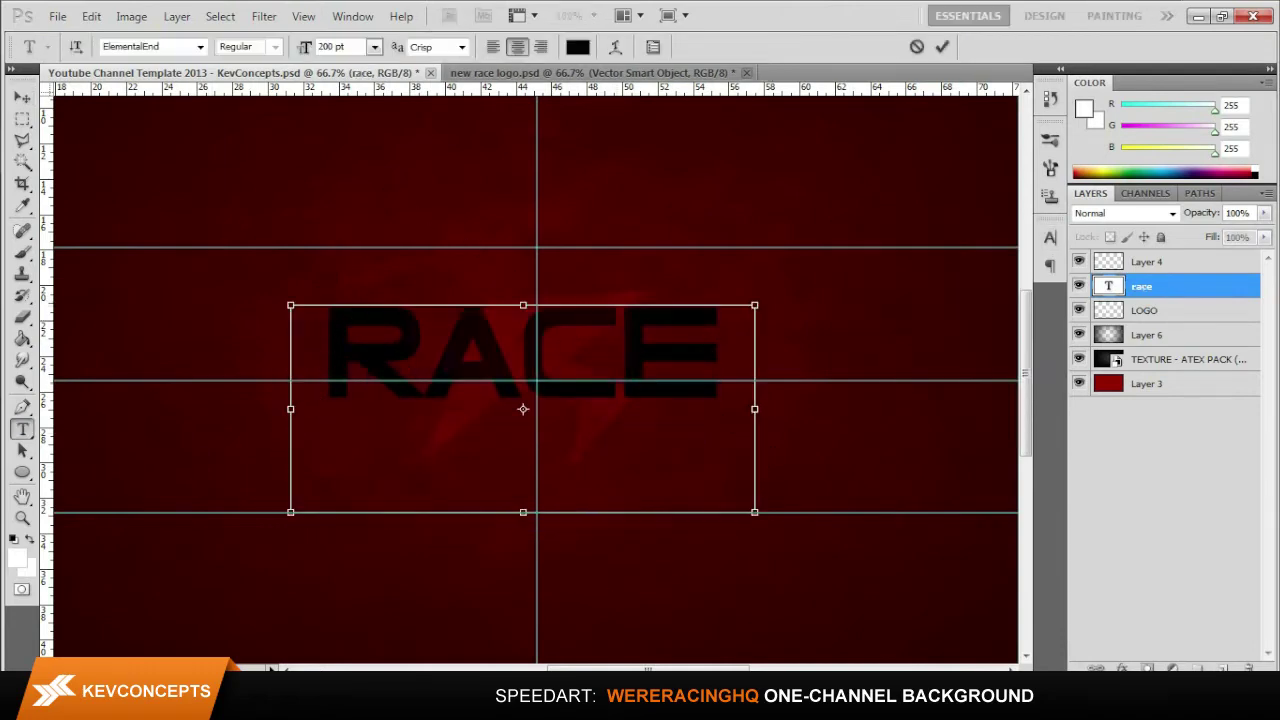
{"action": "key", "text": "ctrl+a"}
{"action": "left_click", "coordinate": [577, 46]}
{"action": "left_click", "coordinate": [1077, 243]}
{"action": "left_click", "coordinate": [22, 97]}
{"action": "left_click_drag", "start_coordinate": [522, 345], "coordinate": [532, 329]}
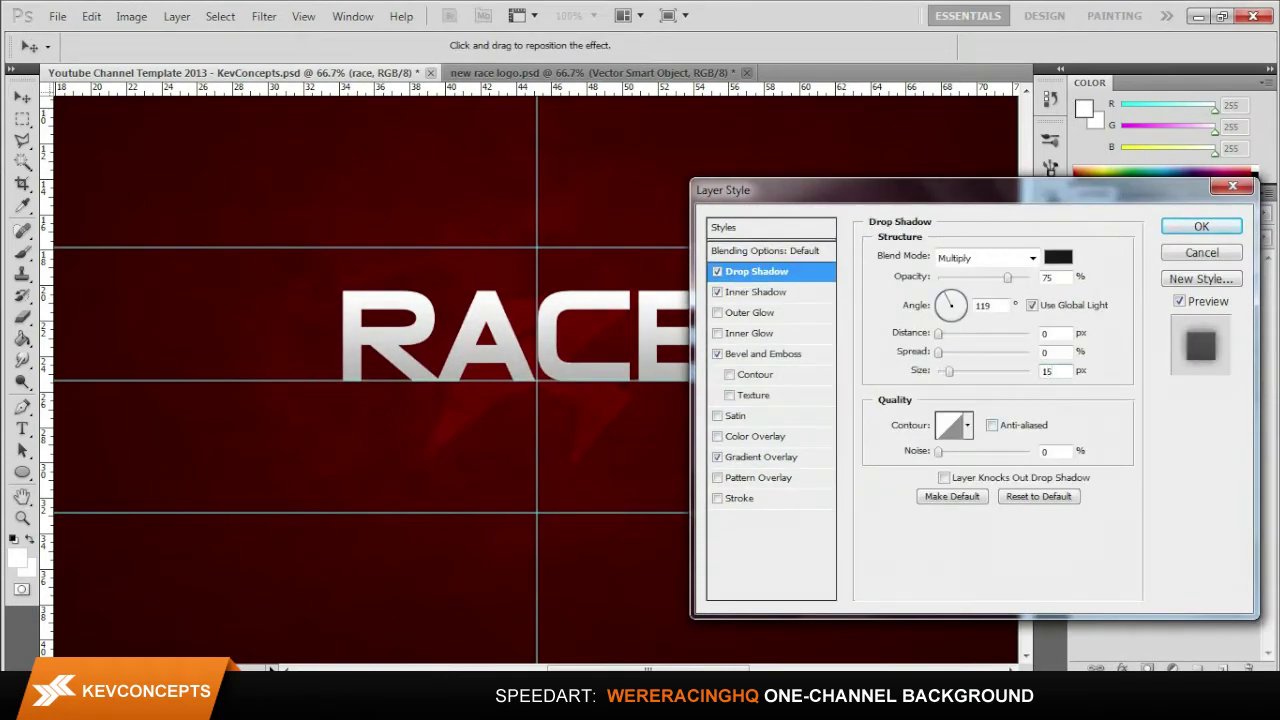
- Apply the metallic effects, shrink RACE to 150 pt, and duplicate the text layer
{"action": "key", "text": "Return"}
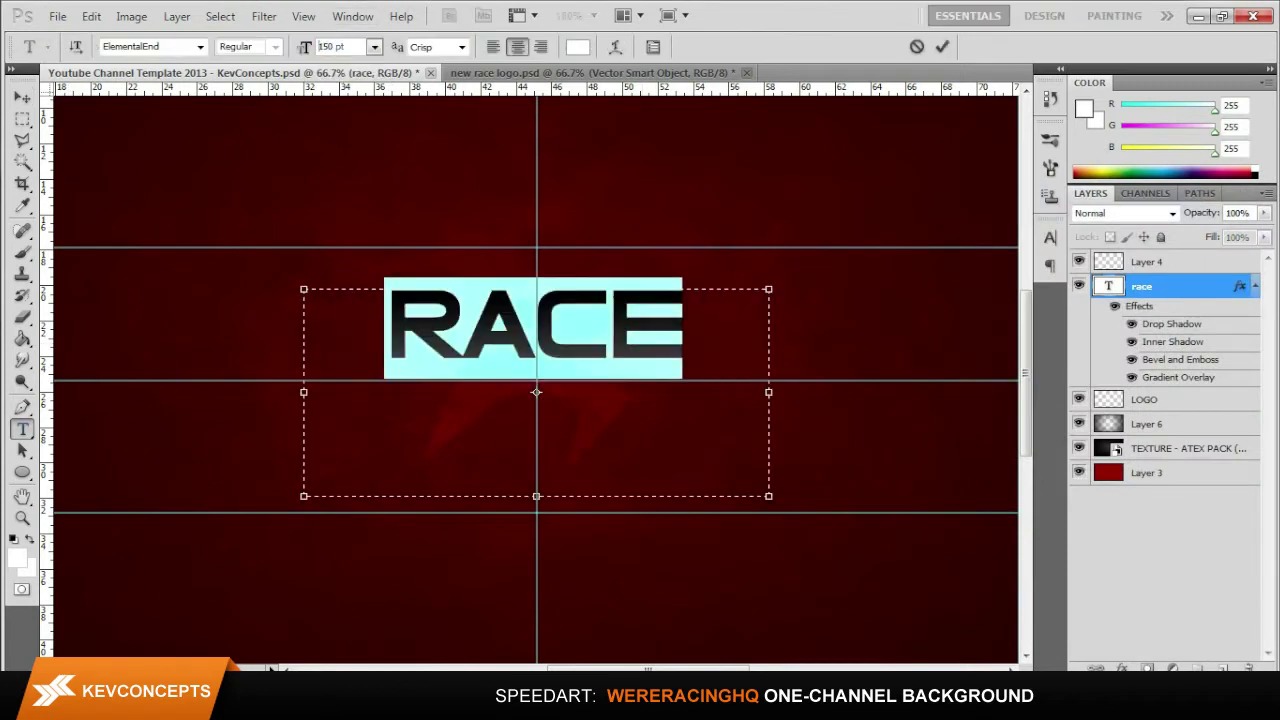
{"action": "key", "text": "ctrl+j"}
{"action": "double_click", "coordinate": [1108, 286]}
- Retype the duplicate layer as SNIPING and set it to 175 pt
{"action": "key", "text": "BackSpace"}
{"action": "type", "text": "sniping"}
{"action": "key", "text": "ctrl+Return"}
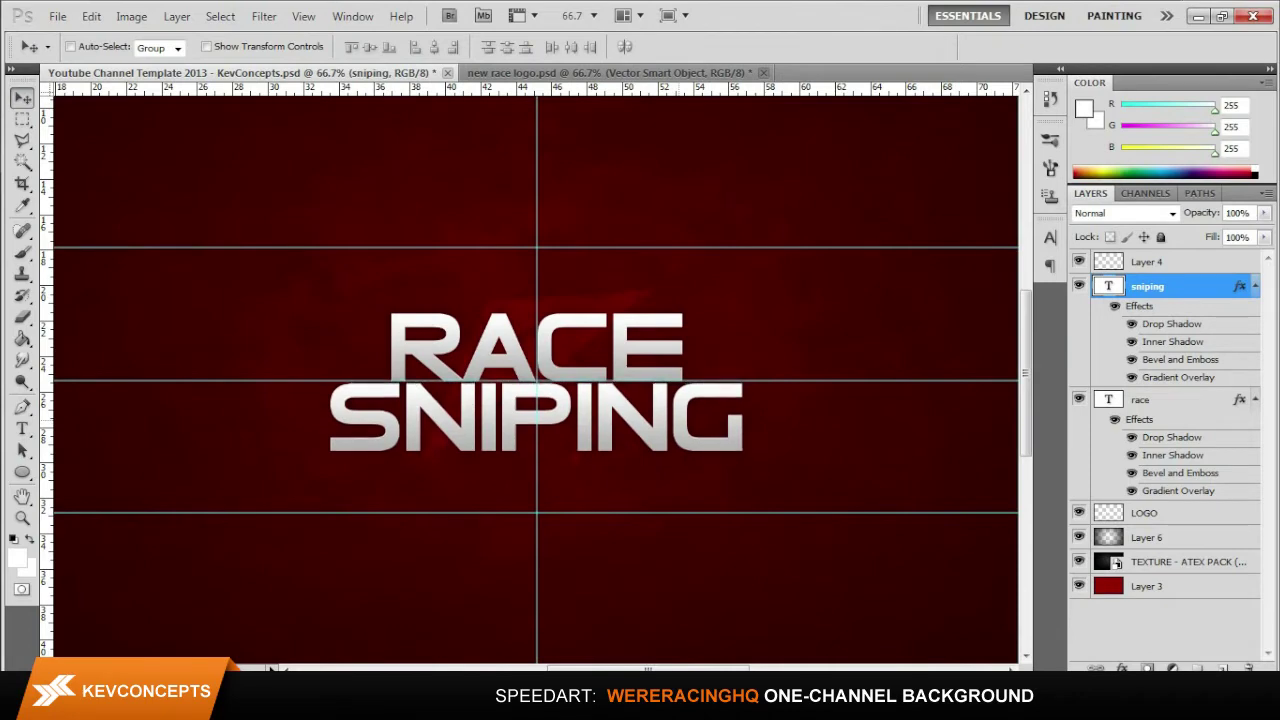
{"action": "double_click", "coordinate": [1108, 286]}
{"action": "type", "text": "175"}
{"action": "key", "text": "Return"}
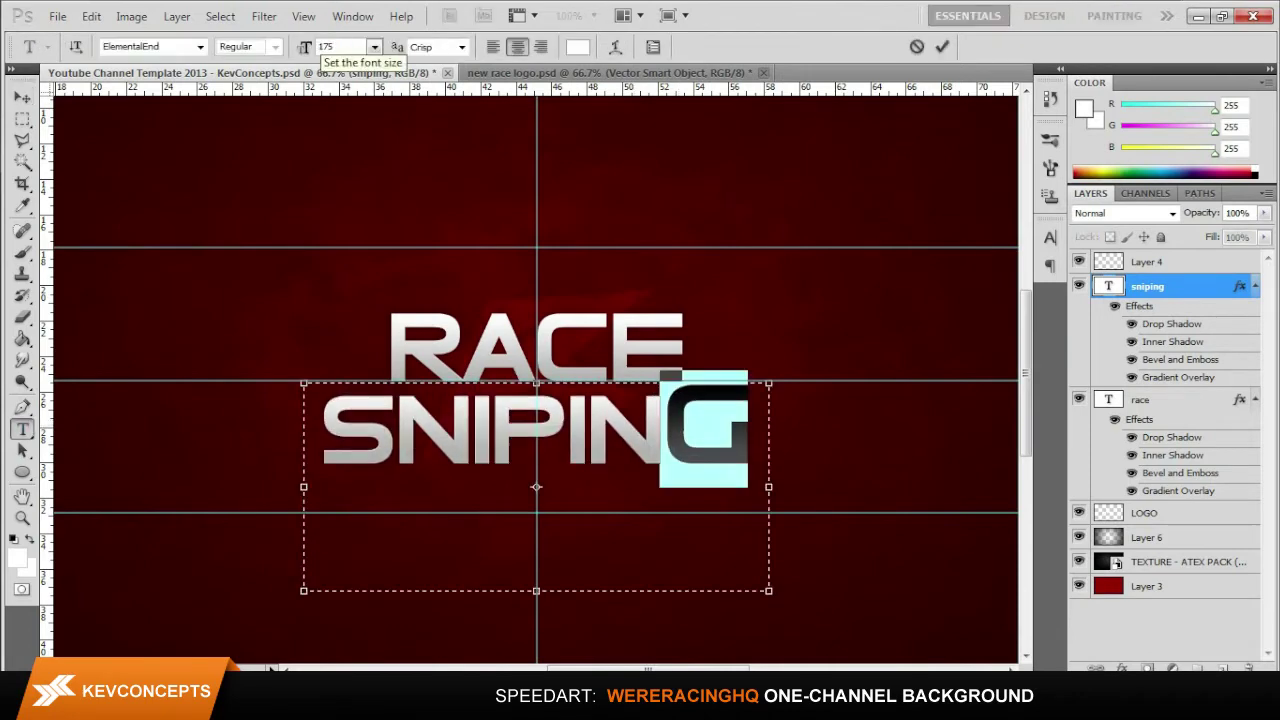
{"action": "key", "text": "ctrl+Return"}
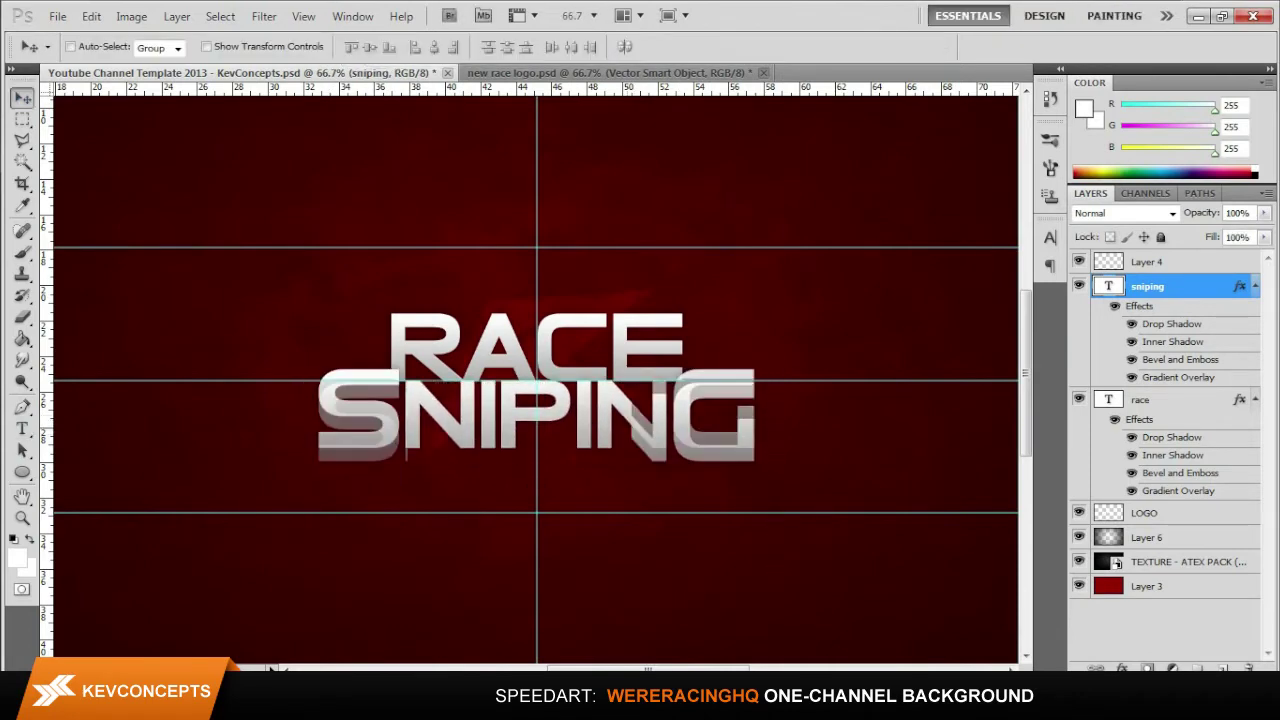
- Resize RACE to 140 pt and hide the guides
{"action": "key", "text": "t"}
{"action": "double_click", "coordinate": [1108, 399]}
{"action": "double_click", "coordinate": [338, 46]}
{"action": "type", "text": "140"}
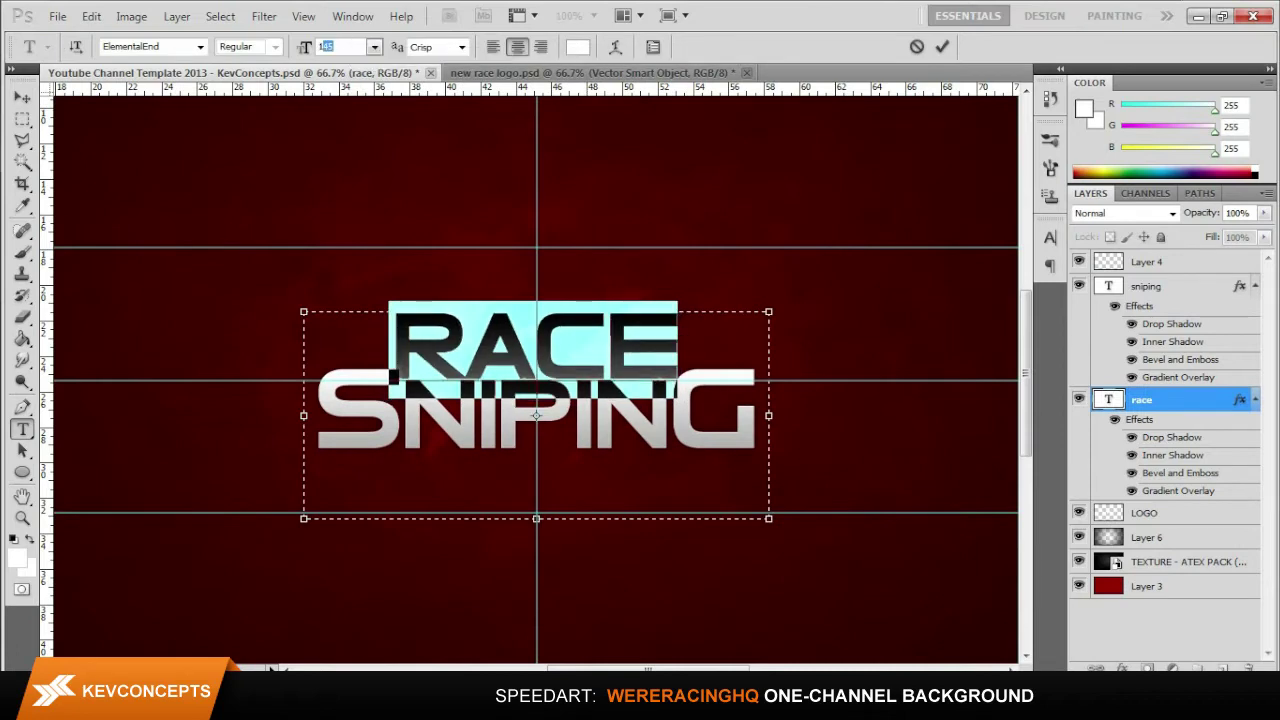
{"action": "key", "text": "Return"}
{"action": "key", "text": "ctrl+Return"}
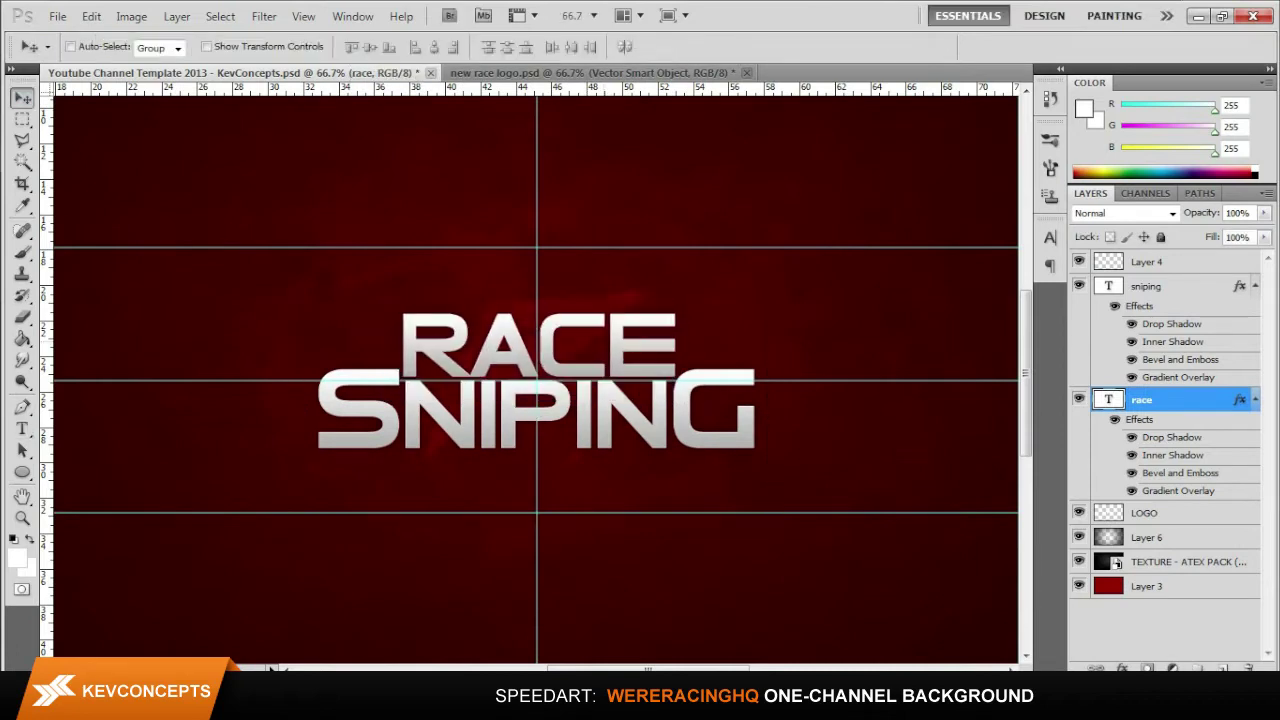
{"action": "key", "text": "ctrl+h"}
- Even out SNIPING's letter sizes, using 170 pt and 165 pt
{"action": "double_click", "coordinate": [1108, 286]}
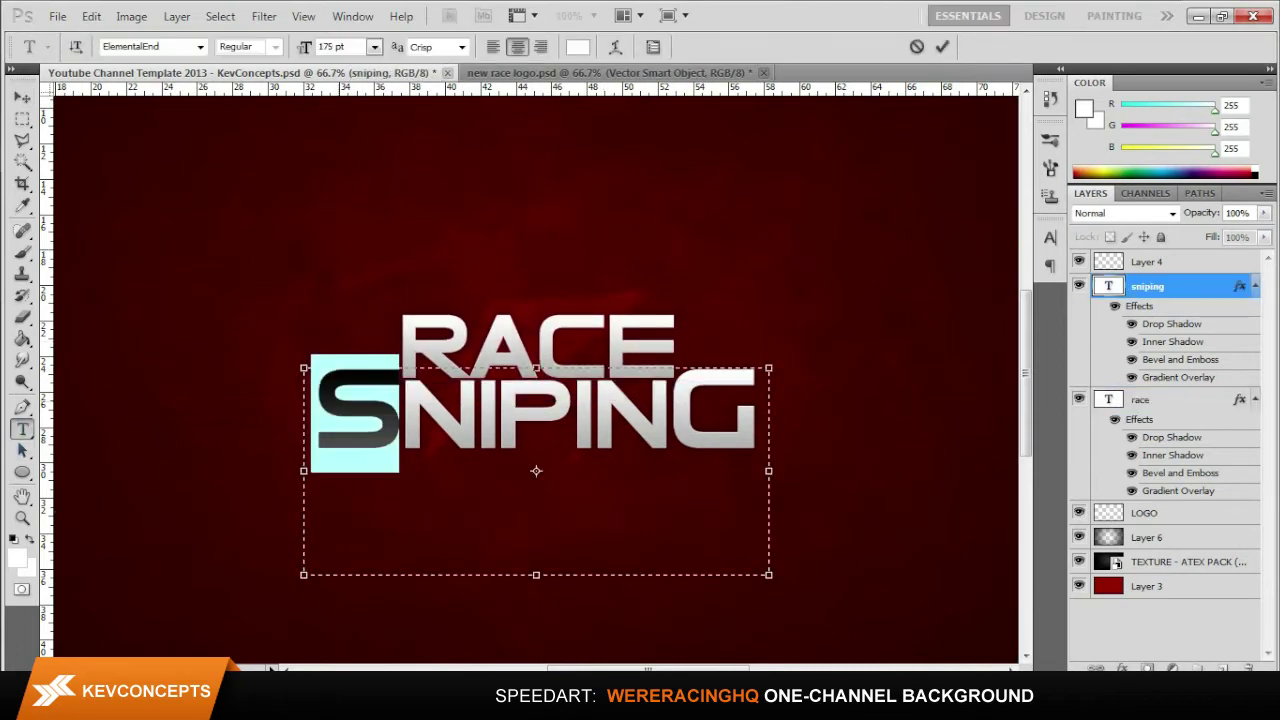
{"action": "type", "text": "170"}
{"action": "key", "text": "Return"}
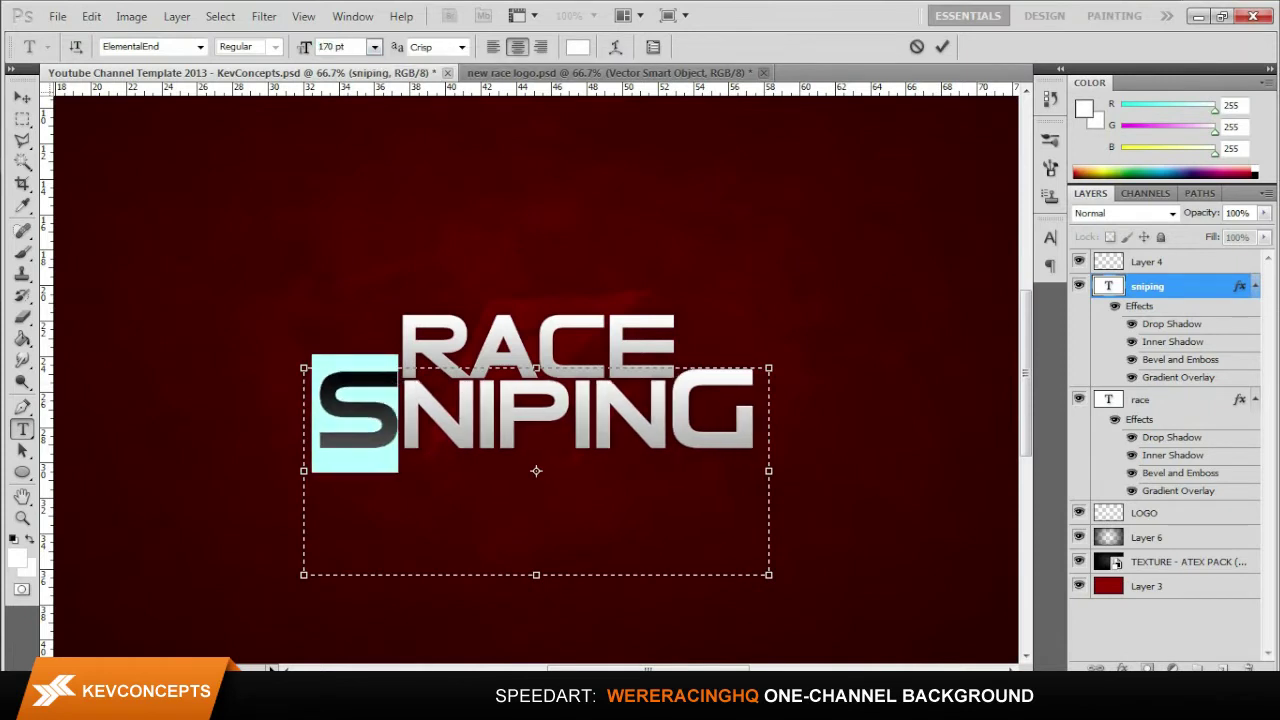
{"action": "key", "text": "End"}
{"action": "key", "text": "shift+Left"}
{"action": "key", "text": "Home"}
{"action": "key", "text": "shift+Right"}
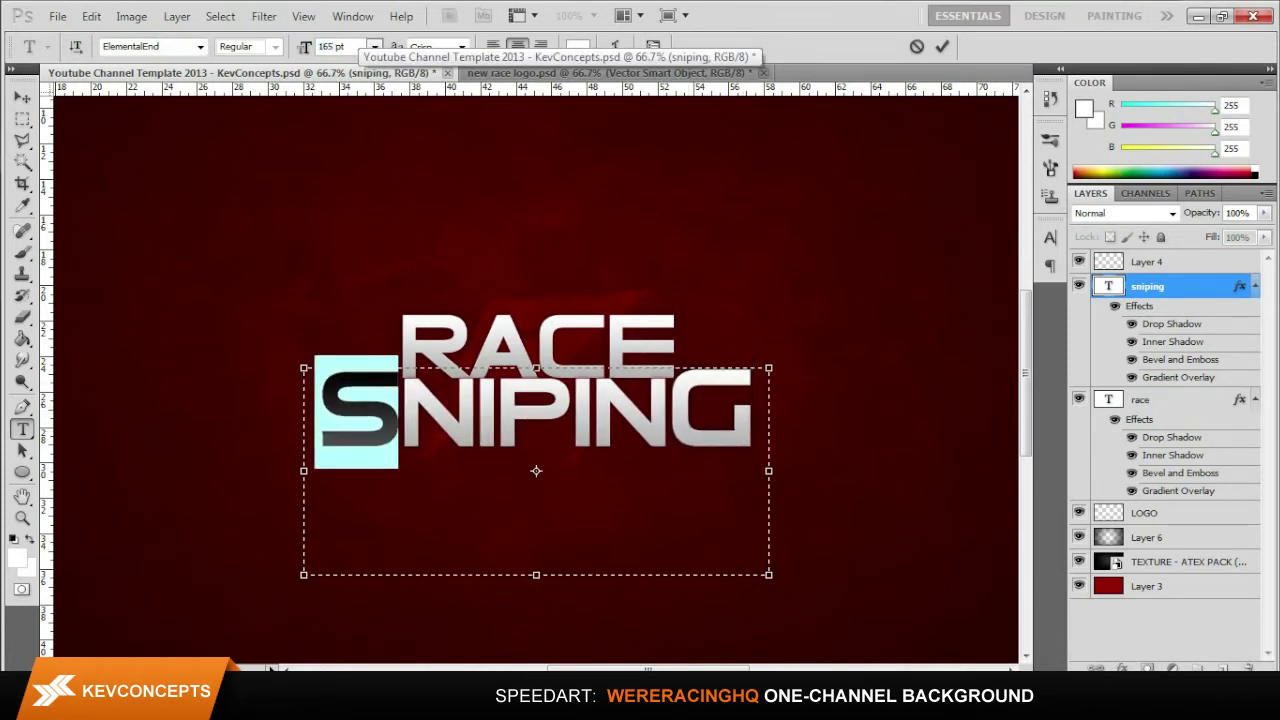
{"action": "key", "text": "End"}
{"action": "key", "text": "shift+Left"}
{"action": "type", "text": "165"}
{"action": "key", "text": "Return"}
{"action": "left_click", "coordinate": [21, 97]}
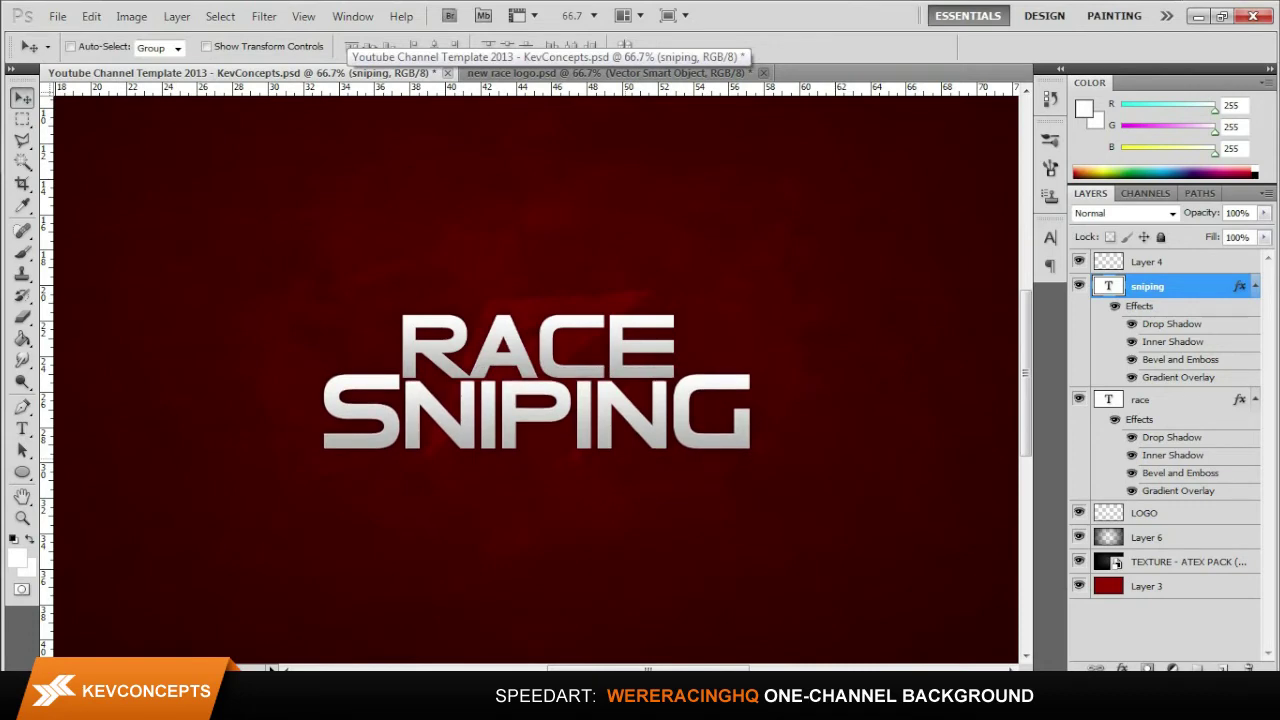
- Move the race layer above sniping, scale LOGO to 130%, and enable Inner Glow on it
{"action": "left_click", "coordinate": [1255, 286]}
{"action": "left_click", "coordinate": [1255, 310]}
{"action": "left_click_drag", "start_coordinate": [1140, 310], "coordinate": [1140, 280]}
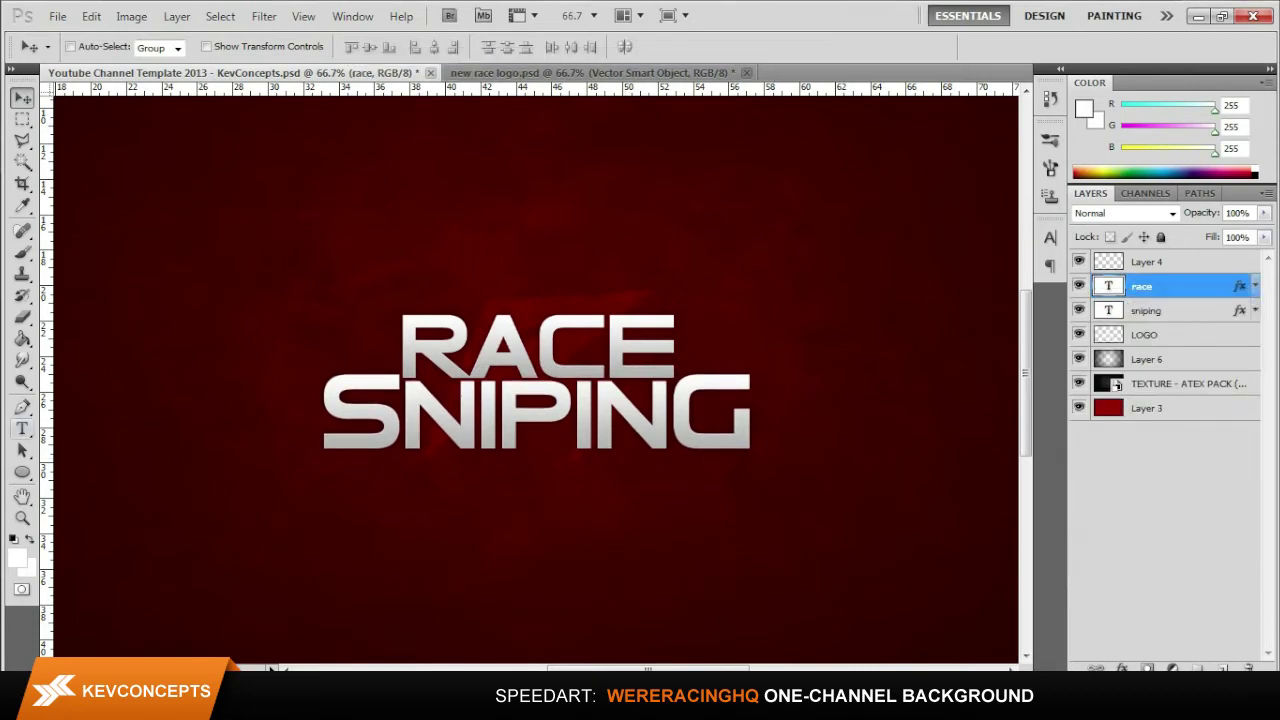
{"action": "left_click", "coordinate": [1145, 334]}
{"action": "key", "text": "ctrl+t"}
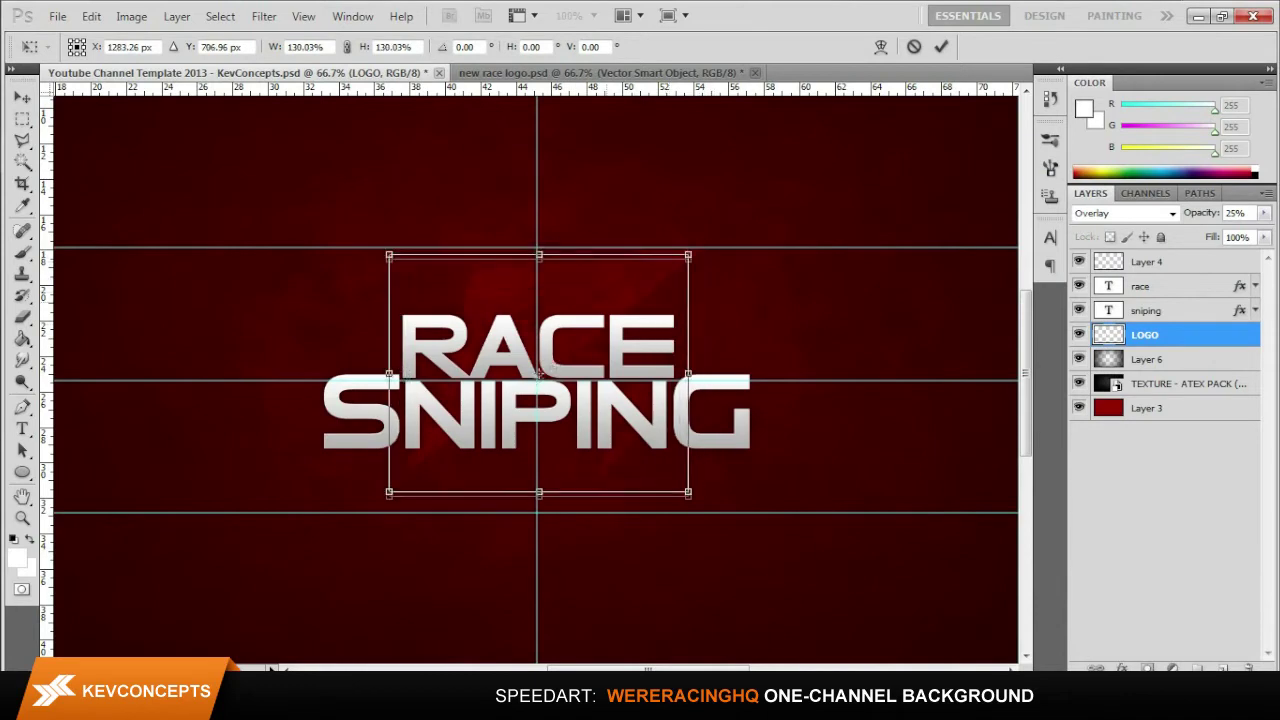
{"action": "key", "text": "Return"}
{"action": "double_click", "coordinate": [1190, 334]}
{"action": "left_click", "coordinate": [716, 333]}
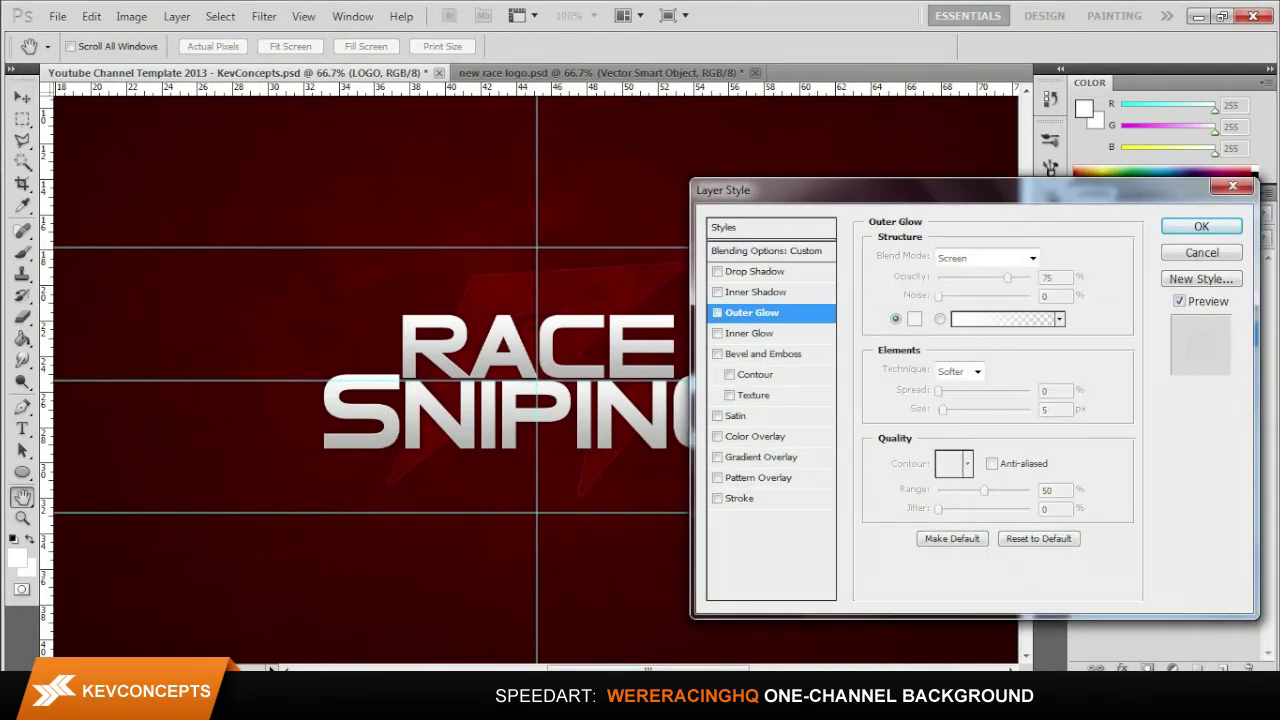
- Give LOGO a red Inner Glow and a white Outer Glow, then apply them
{"action": "left_click", "coordinate": [915, 319]}
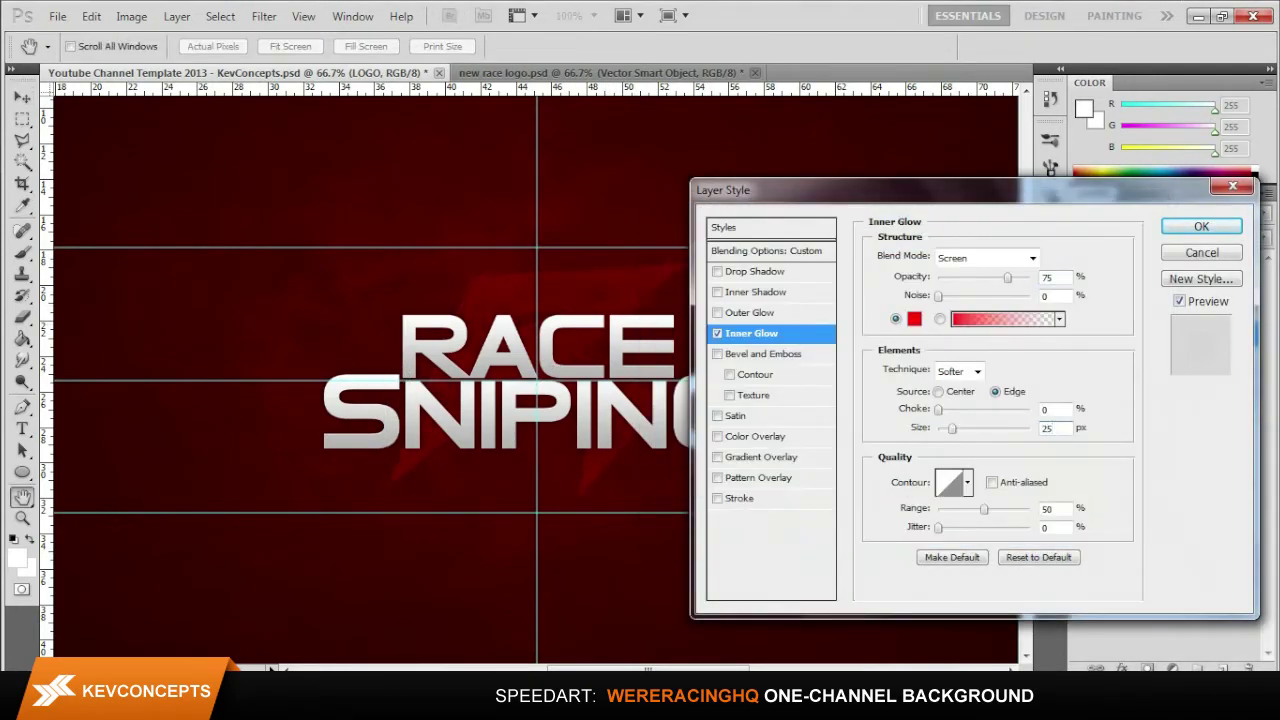
{"action": "left_click", "coordinate": [750, 312]}
{"action": "left_click", "coordinate": [985, 258]}
{"action": "left_click", "coordinate": [985, 246]}
{"action": "left_click", "coordinate": [914, 319]}
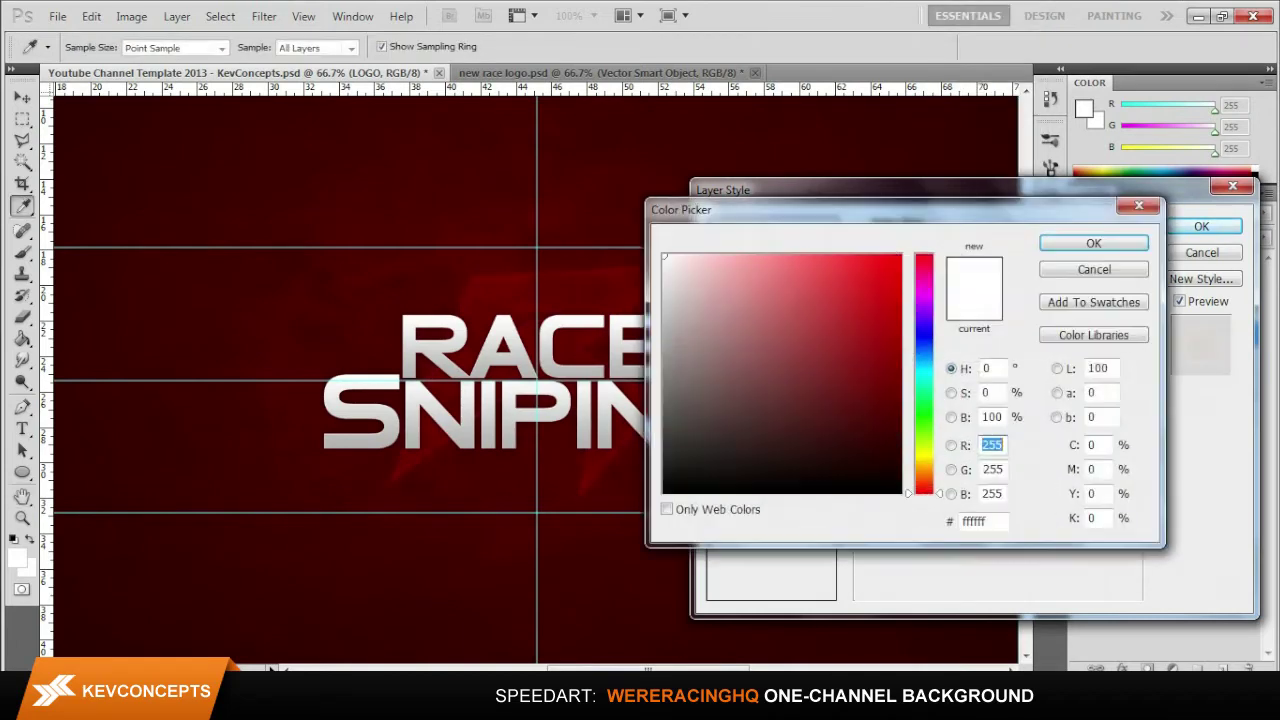
{"action": "key", "text": "Return"}
{"action": "key", "text": "Return"}
{"action": "key", "text": "v"}
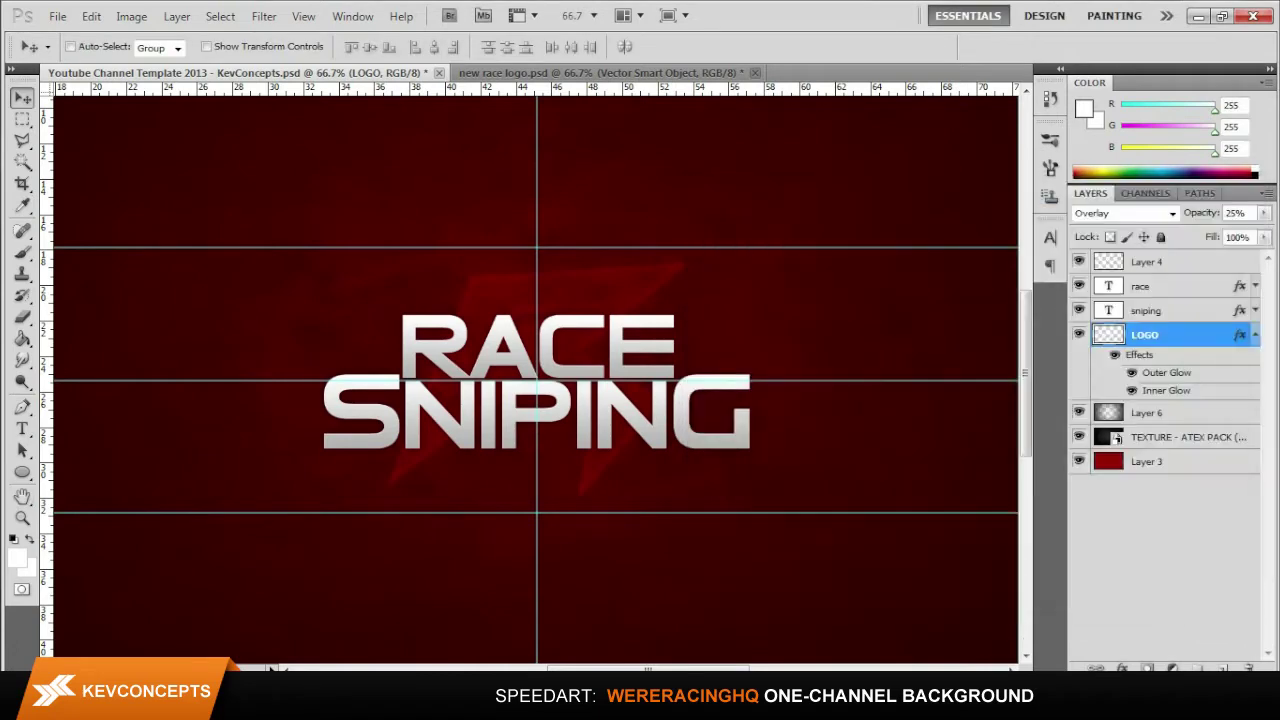
- Select the race and sniping layers, then Layer 4, and pick pure red paint
{"action": "left_click", "coordinate": [1141, 286]}
{"action": "left_click", "coordinate": [1146, 310], "text": "shift"}
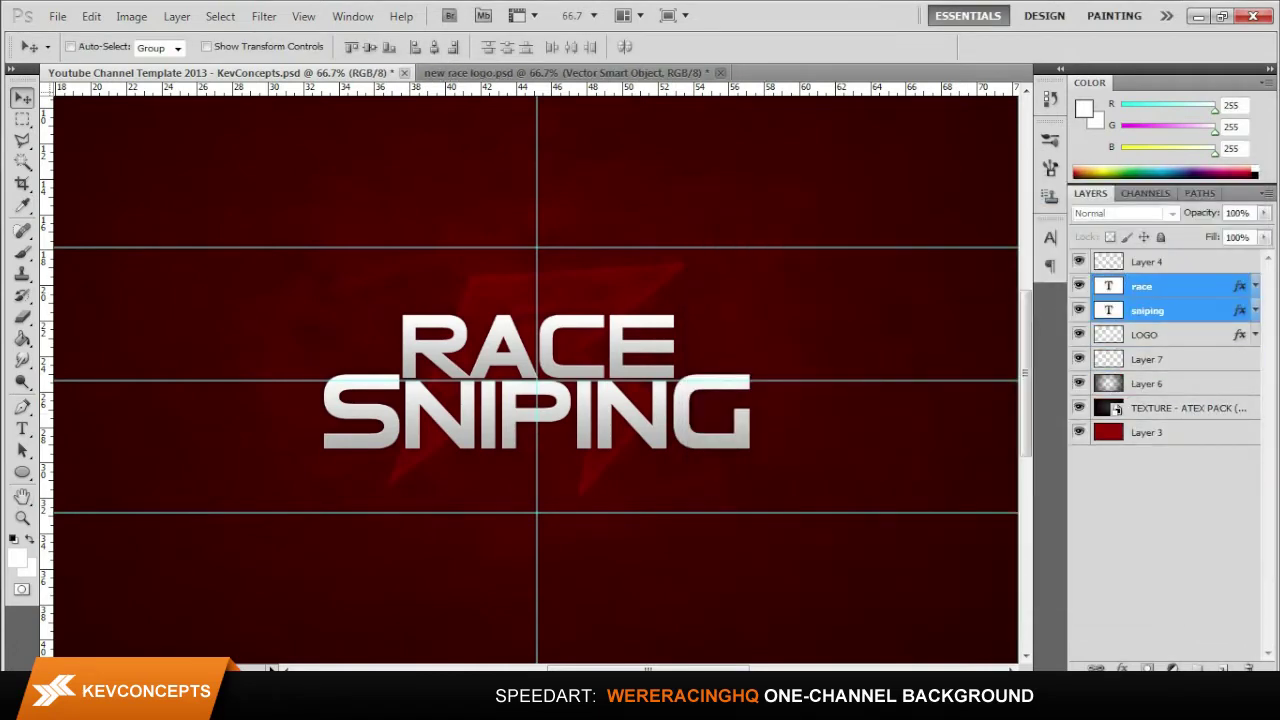
{"action": "left_click", "coordinate": [1144, 334]}
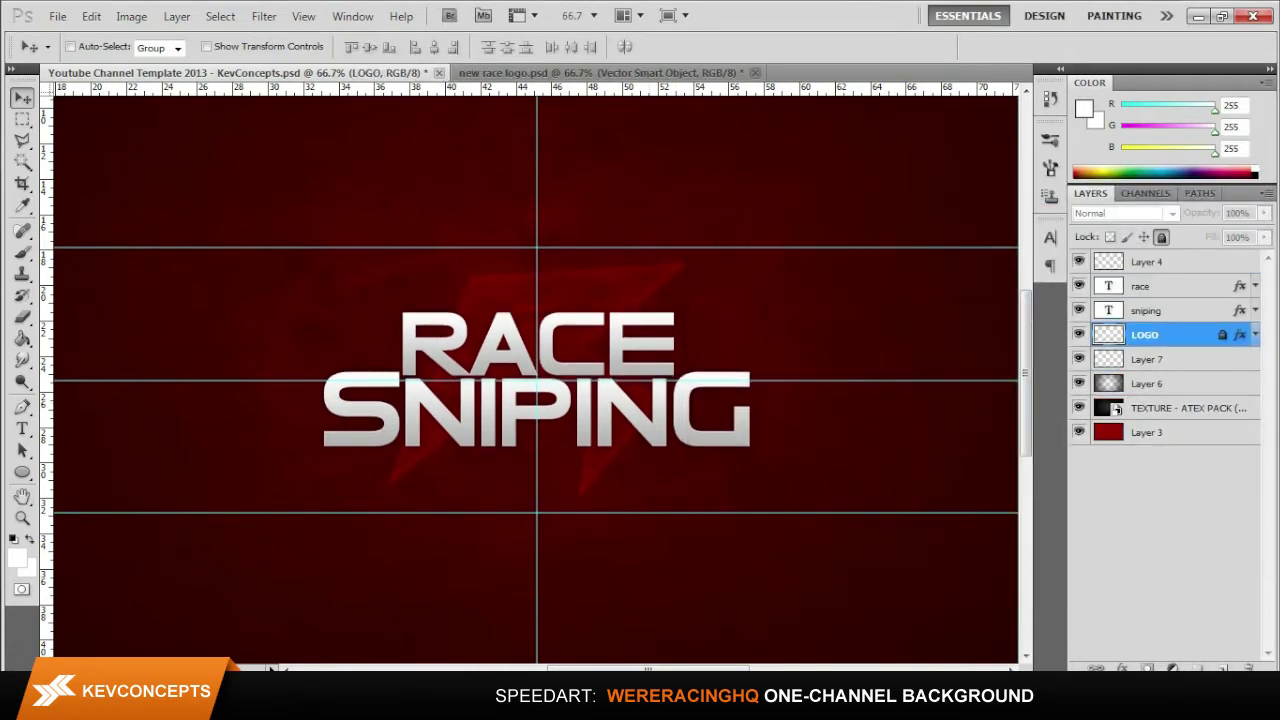
{"action": "left_click", "coordinate": [1146, 261]}
{"action": "left_click", "coordinate": [16, 557]}
- Paint a soft red glow at the canvas centre on Layer 4, set to Overlay at 25% above LOGO
{"action": "key", "text": "Return"}
{"action": "key", "text": "b"}
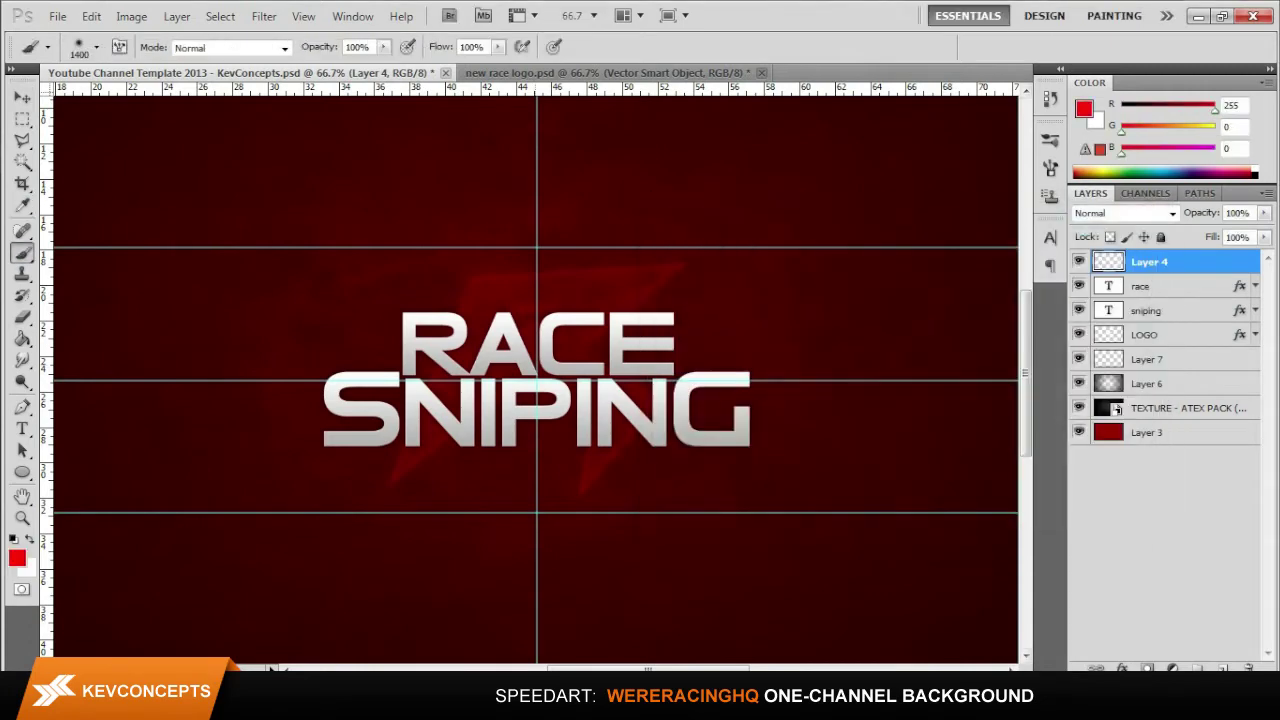
{"action": "left_click", "coordinate": [549, 380]}
{"action": "left_click", "coordinate": [1125, 213]}
{"action": "left_click", "coordinate": [1128, 451]}
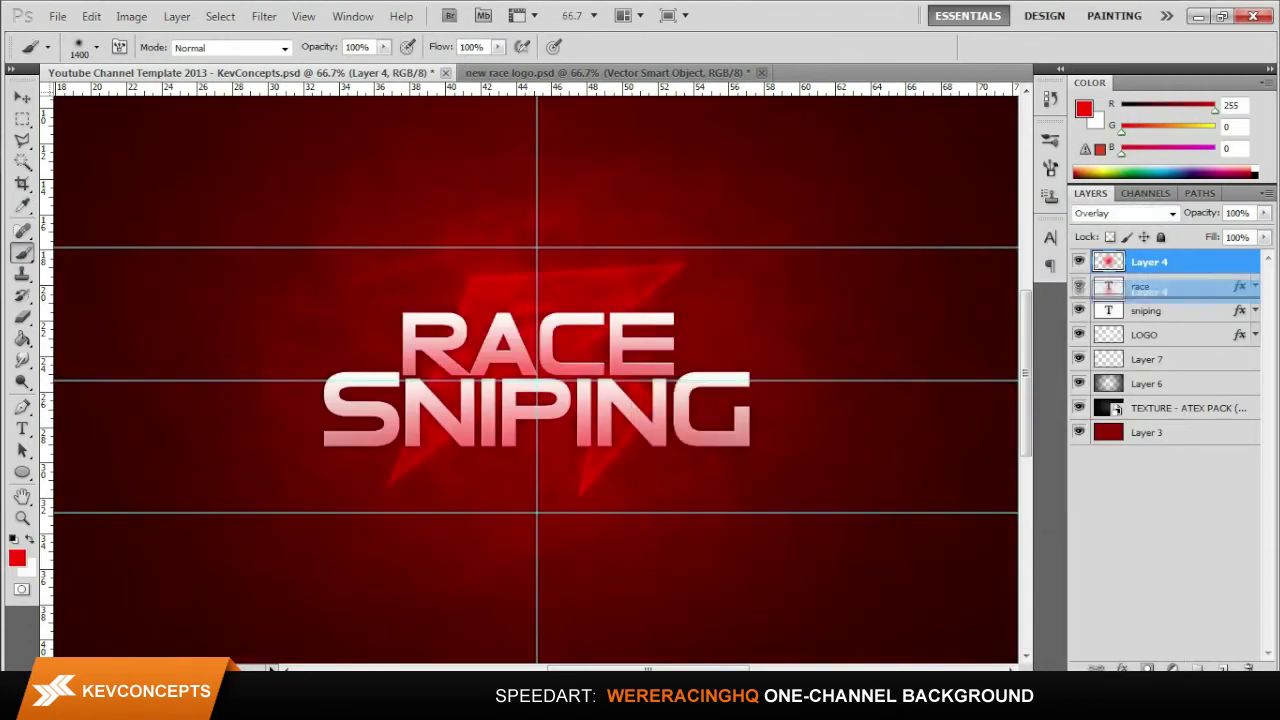
{"action": "left_click_drag", "start_coordinate": [1150, 261], "coordinate": [1150, 372]}
{"action": "key", "text": "ctrl+]"}
{"action": "key", "text": "ctrl+]"}
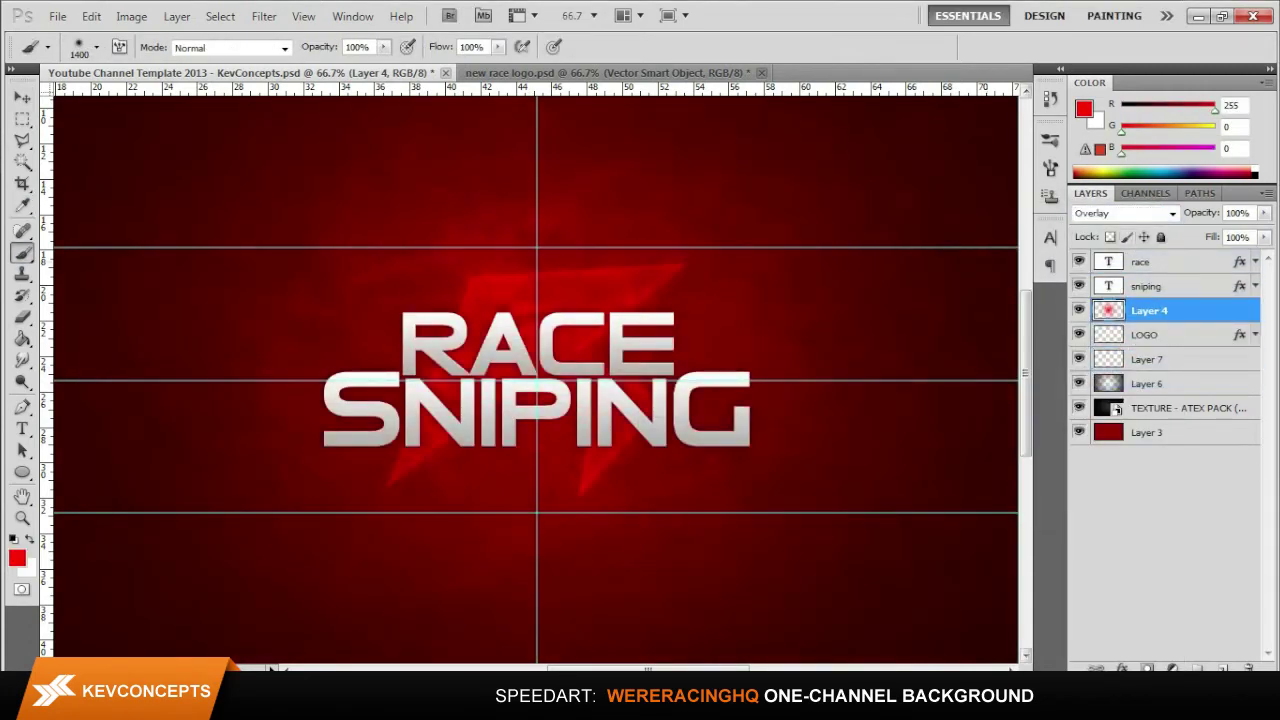
{"action": "type", "text": "25"}
{"action": "key", "text": "Return"}
{"action": "key", "text": "v"}
{"action": "key", "text": "ctrl+minus"}
{"action": "key", "text": "ctrl+plus"}
- Give background Layer 3 a hexagon Pattern Overlay in Overlay mode at 25%, then add an empty top layer
{"action": "double_click", "coordinate": [1180, 432]}
{"action": "left_click", "coordinate": [763, 477]}
{"action": "left_click", "coordinate": [997, 318]}
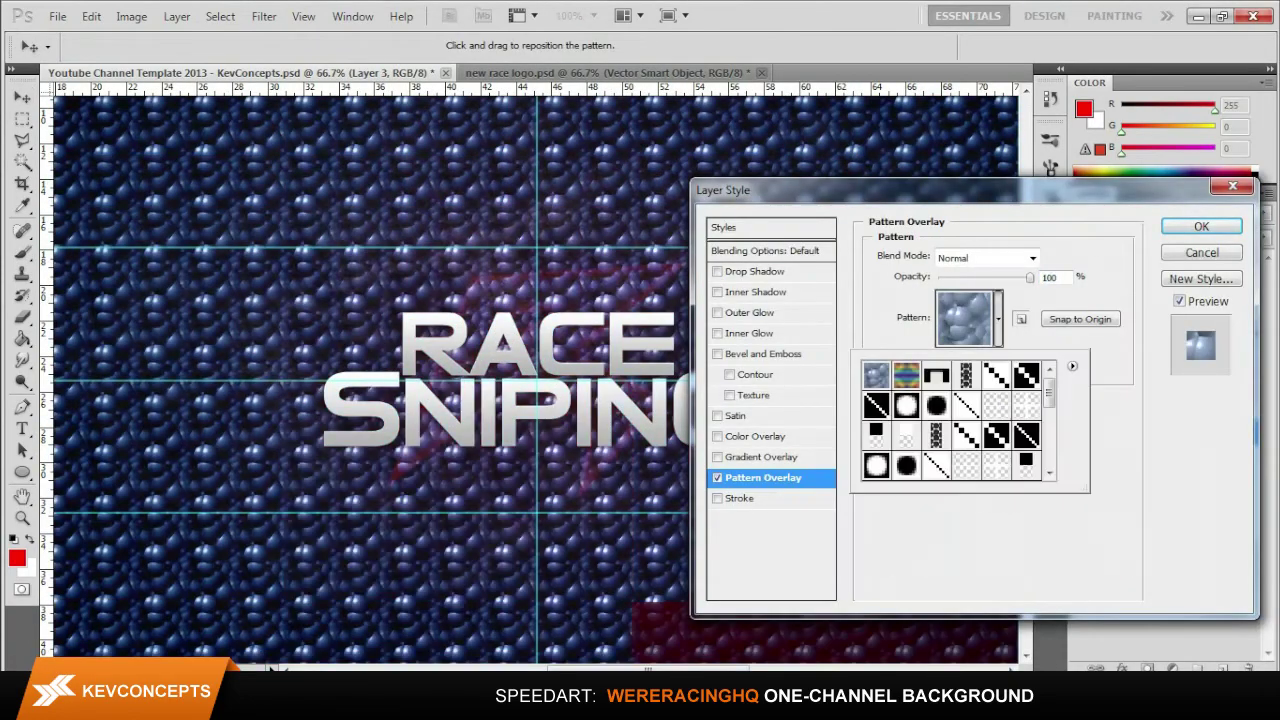
{"action": "left_click", "coordinate": [935, 350]}
{"action": "left_click", "coordinate": [985, 258]}
{"action": "key", "text": "Tab"}
{"action": "type", "text": "25"}
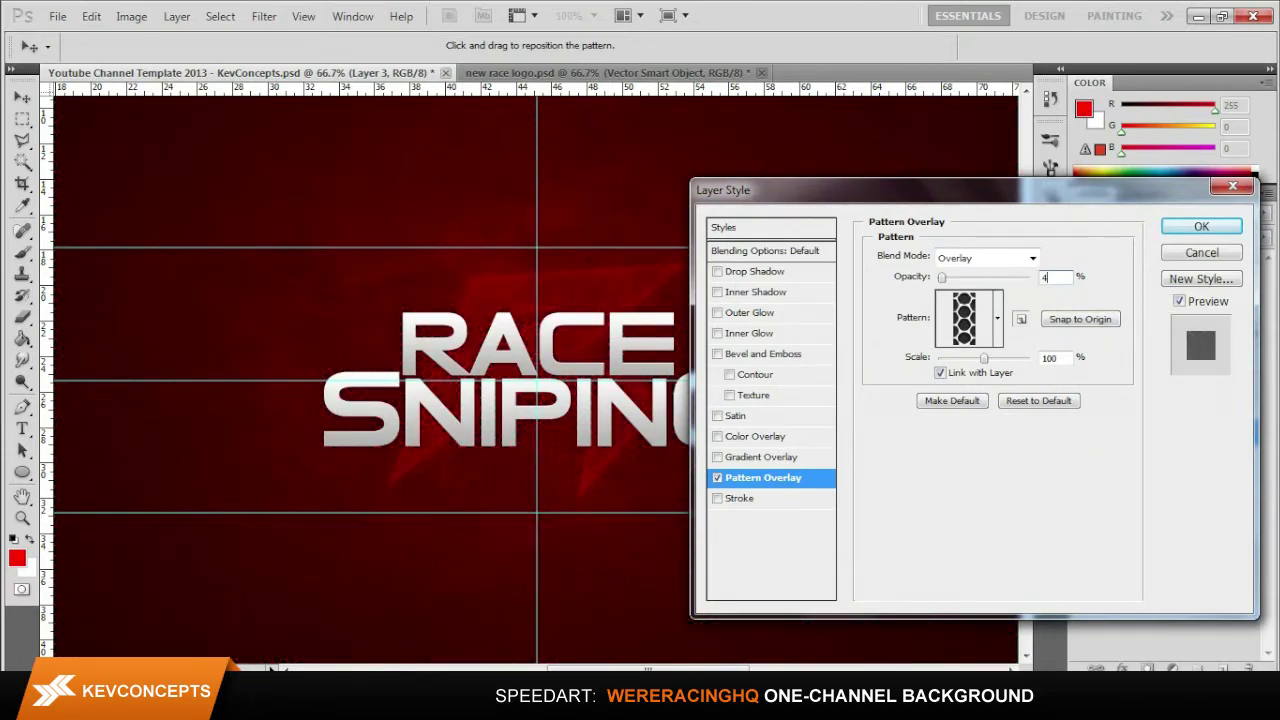
{"action": "key", "text": "Return"}
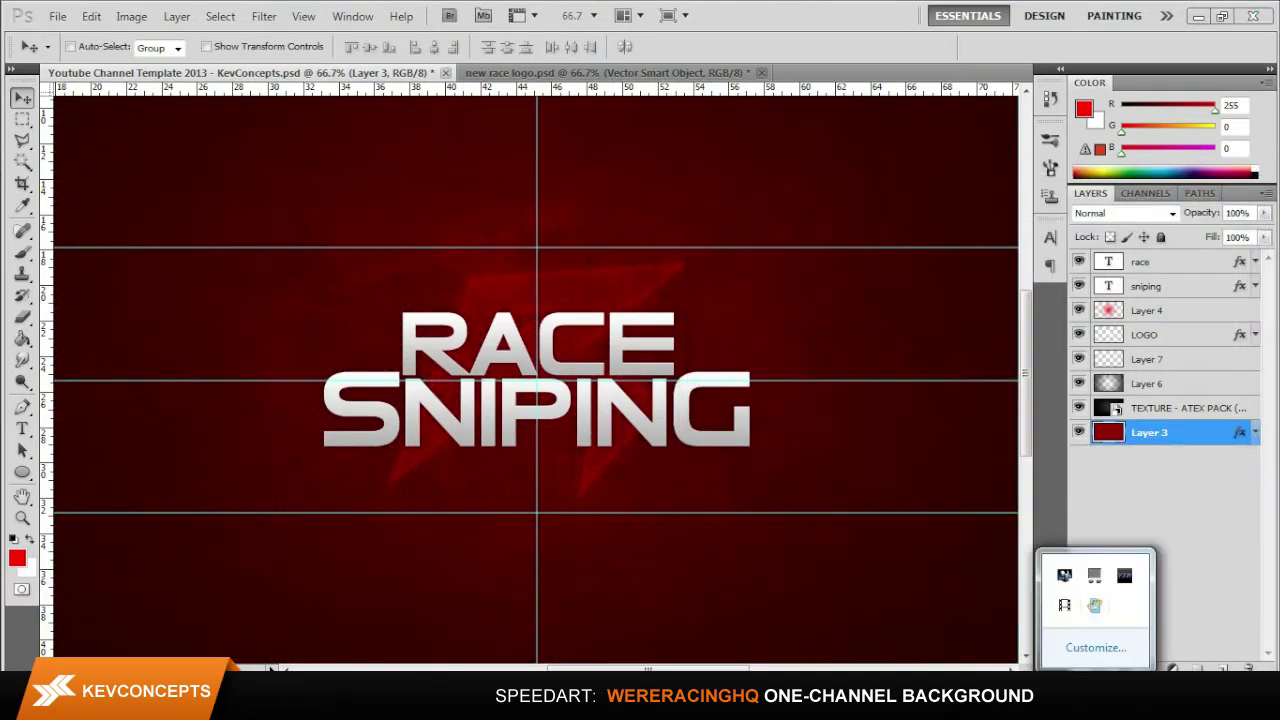
{"action": "key", "text": "alt+period"}
{"action": "key", "text": "ctrl+shift+alt+n"}
- Duplicate the RACE text layer, move the copy below SNIPING and shrink it to 72 pt
{"action": "left_click", "coordinate": [1145, 310]}
{"action": "left_click", "coordinate": [1140, 286]}
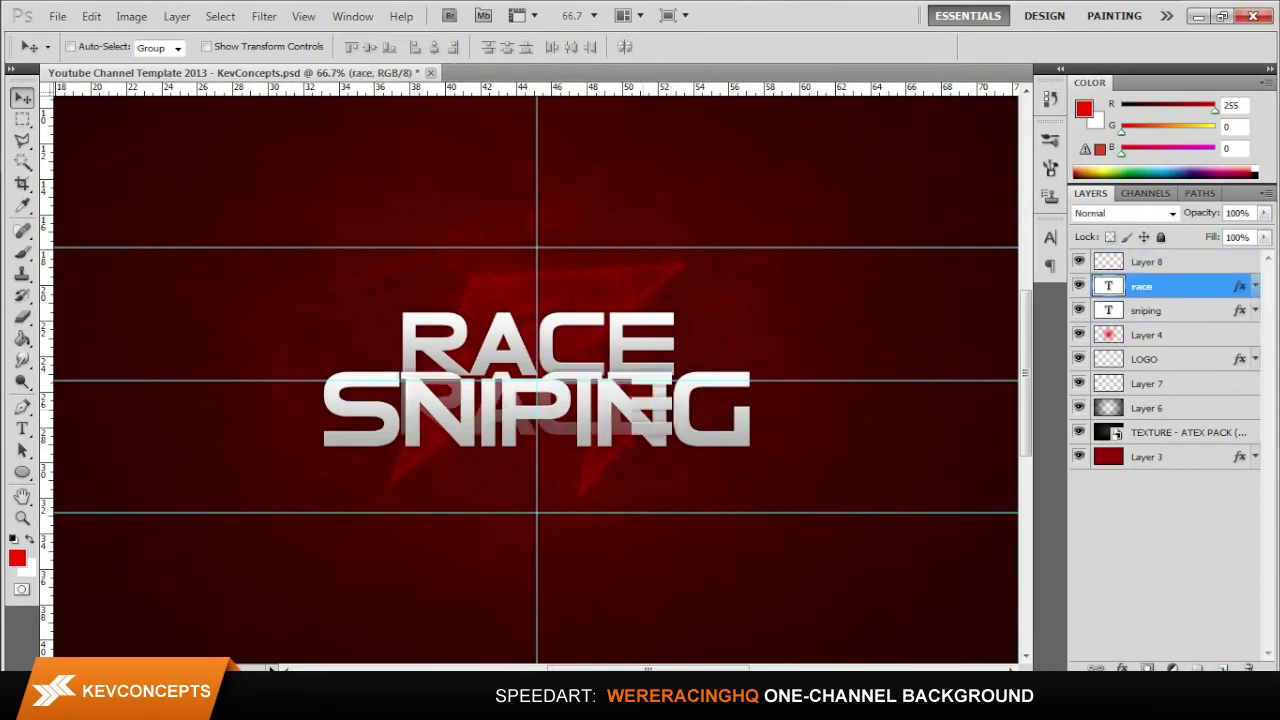
{"action": "left_click_drag", "start_coordinate": [537, 345], "coordinate": [530, 470]}
{"action": "double_click", "coordinate": [1108, 286]}
{"action": "left_click", "coordinate": [374, 47]}
{"action": "left_click", "coordinate": [361, 364]}
- Retype the copy as the 'OFFICIAL CHANNEL OF WERERACINGHQ' subtitle and size it to 24 pt
{"action": "type", "text": "OFFIC"}
{"action": "key", "text": "ctrl+a"}
{"action": "left_click", "coordinate": [374, 47]}
{"action": "left_click", "coordinate": [361, 302]}
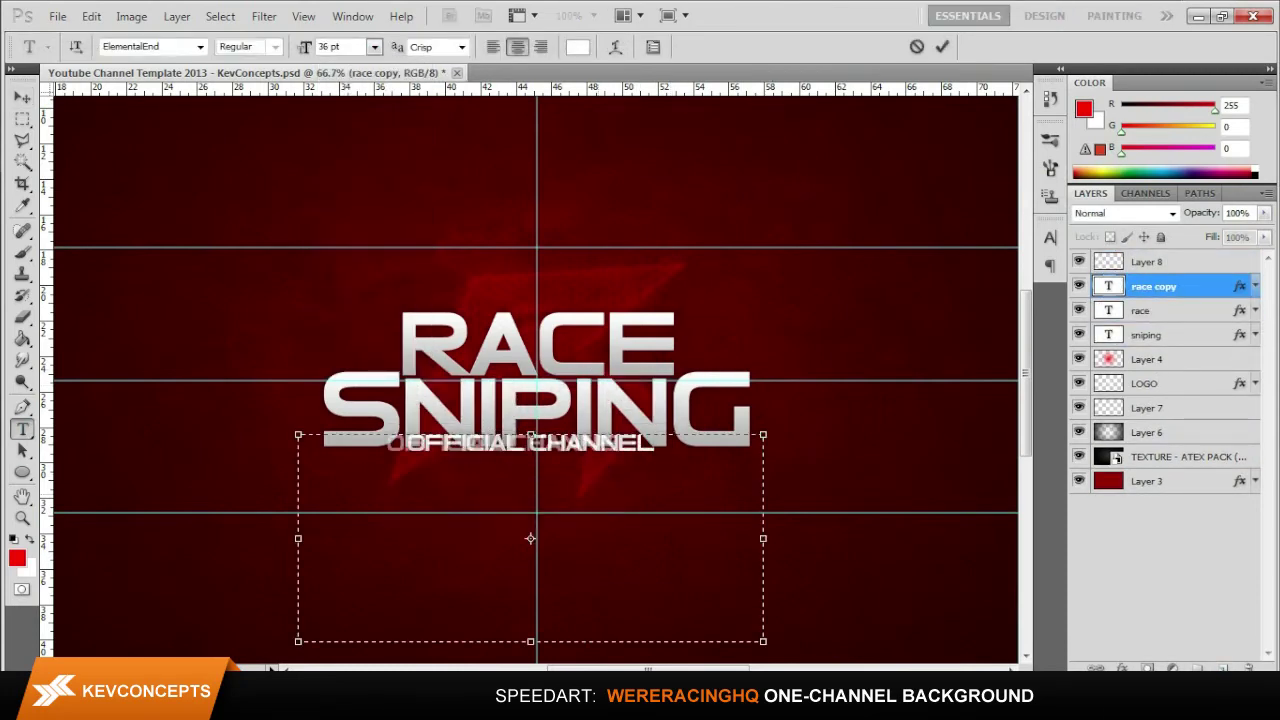
{"action": "left_click", "coordinate": [374, 47]}
{"action": "left_click", "coordinate": [343, 238]}
{"action": "type", "text": "OF WERERACINGHQ"}
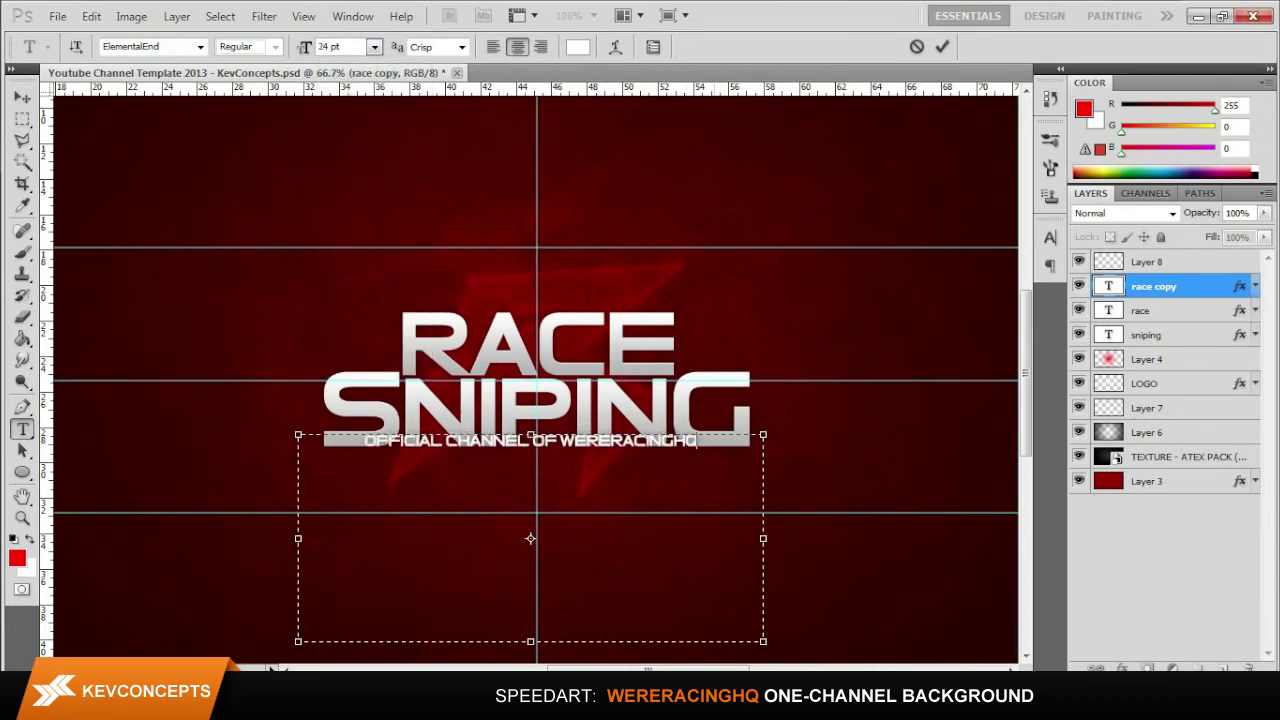
{"action": "left_click", "coordinate": [22, 97]}
- Reposition the subtitle and reduce it to 18 pt
{"action": "left_click_drag", "start_coordinate": [530, 440], "coordinate": [537, 257]}
{"action": "key", "text": "t"}
{"action": "left_click", "coordinate": [537, 257]}
{"action": "key", "text": "ctrl+a"}
{"action": "left_click", "coordinate": [374, 47]}
{"action": "left_click", "coordinate": [357, 228]}
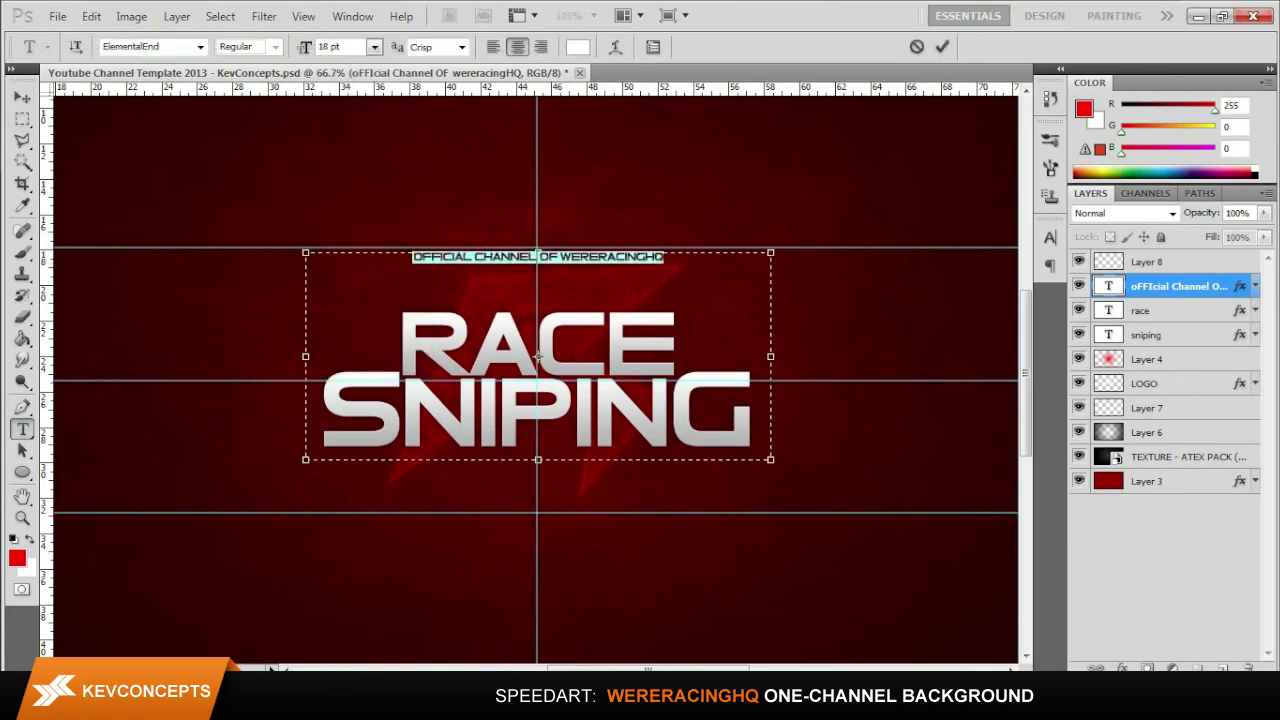
{"action": "key", "text": "ctrl+Return"}
{"action": "key", "text": "v"}
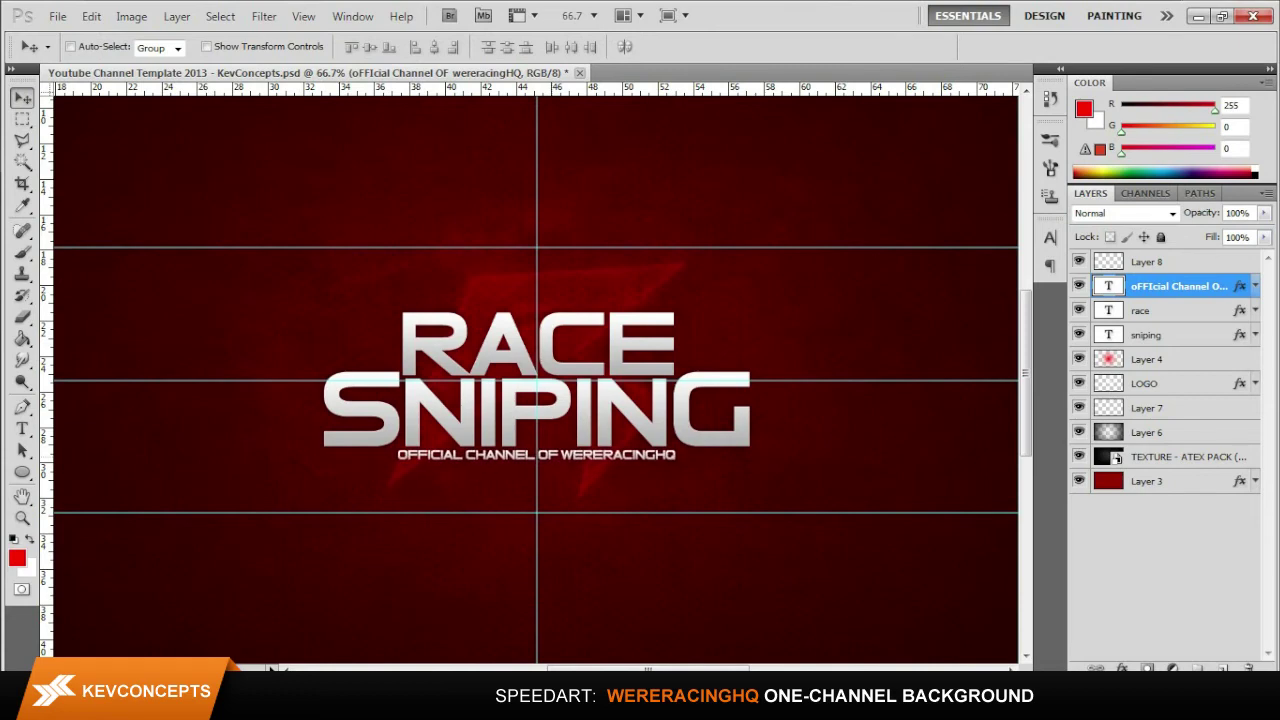
- Nudge the three title text layers slightly upward with Free Transform
{"action": "left_click", "coordinate": [1146, 335], "text": "shift"}
{"action": "key", "text": "ctrl+t"}
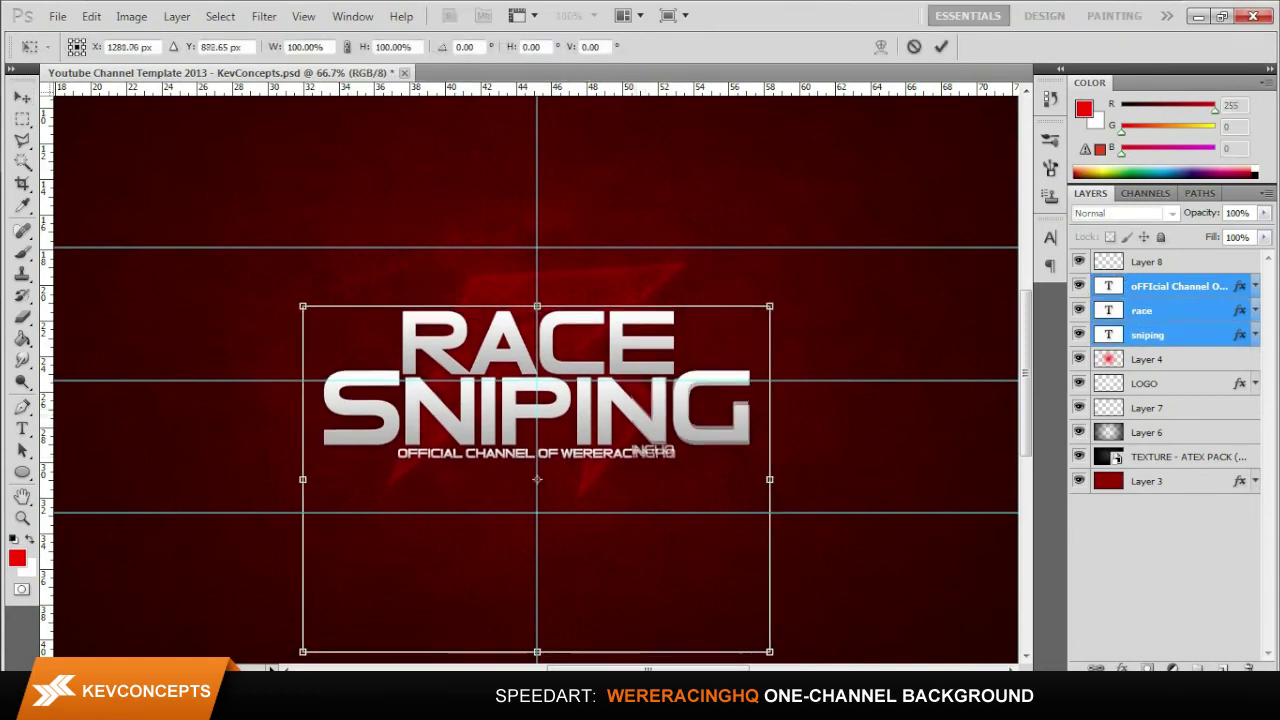
{"action": "key", "text": "Return"}
{"action": "key", "text": "ctrl+t"}
{"action": "key", "text": "Up"}
{"action": "key", "text": "Up"}
{"action": "key", "text": "Up"}
{"action": "key", "text": "Up"}
{"action": "key", "text": "Up"}
{"action": "key", "text": "Up"}
{"action": "key", "text": "Return"}
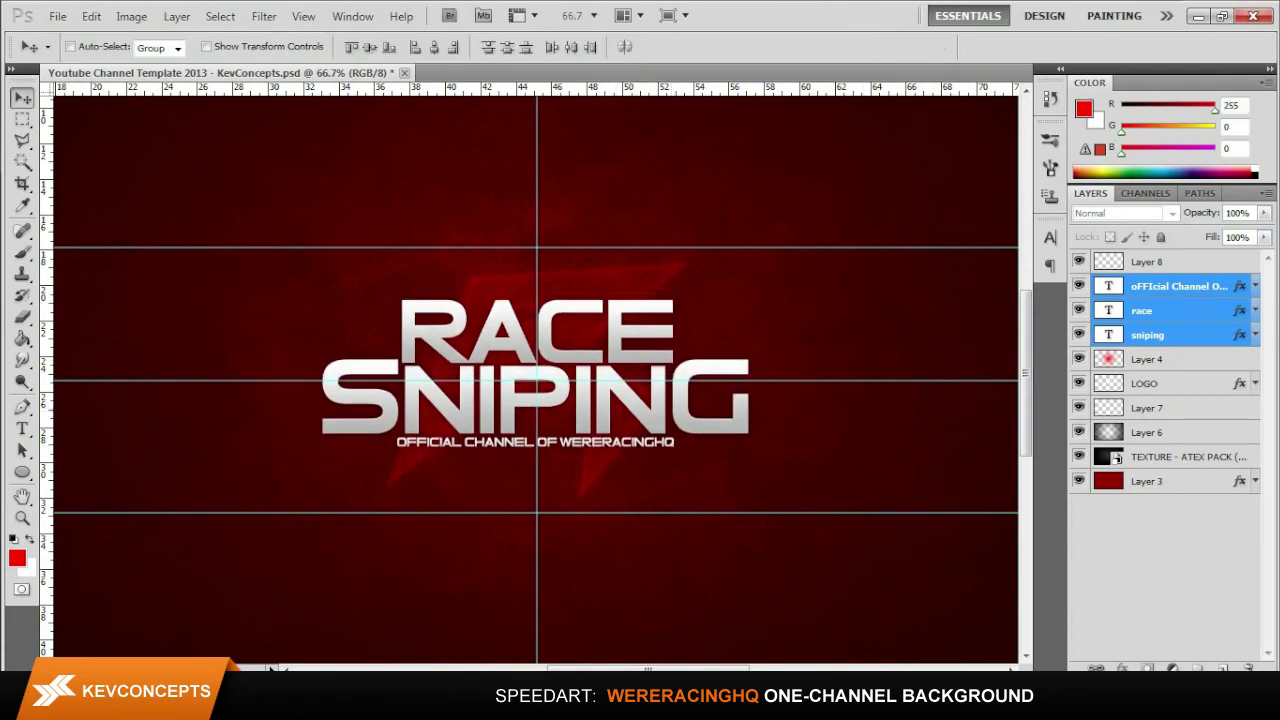
{"action": "left_click", "coordinate": [1146, 261]}
{"action": "left_click", "coordinate": [58, 16]}
- Open Icons.psd from the KevArts GFX PACK folder in My Pictures
{"action": "left_click", "coordinate": [80, 40]}
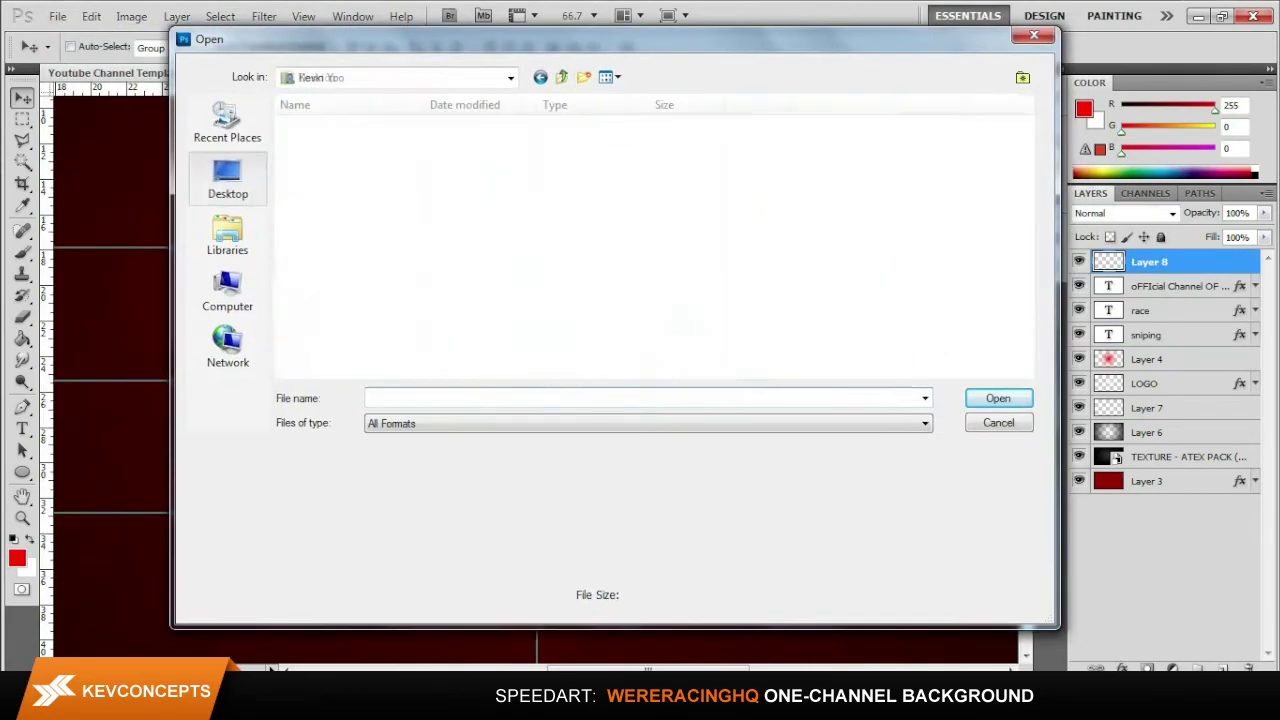
{"action": "scroll", "coordinate": [500, 250], "scroll_direction": "down", "scroll_amount": 5}
{"action": "scroll", "coordinate": [500, 250], "scroll_direction": "down", "scroll_amount": 5}
{"action": "scroll", "coordinate": [500, 250], "scroll_direction": "down", "scroll_amount": 5}
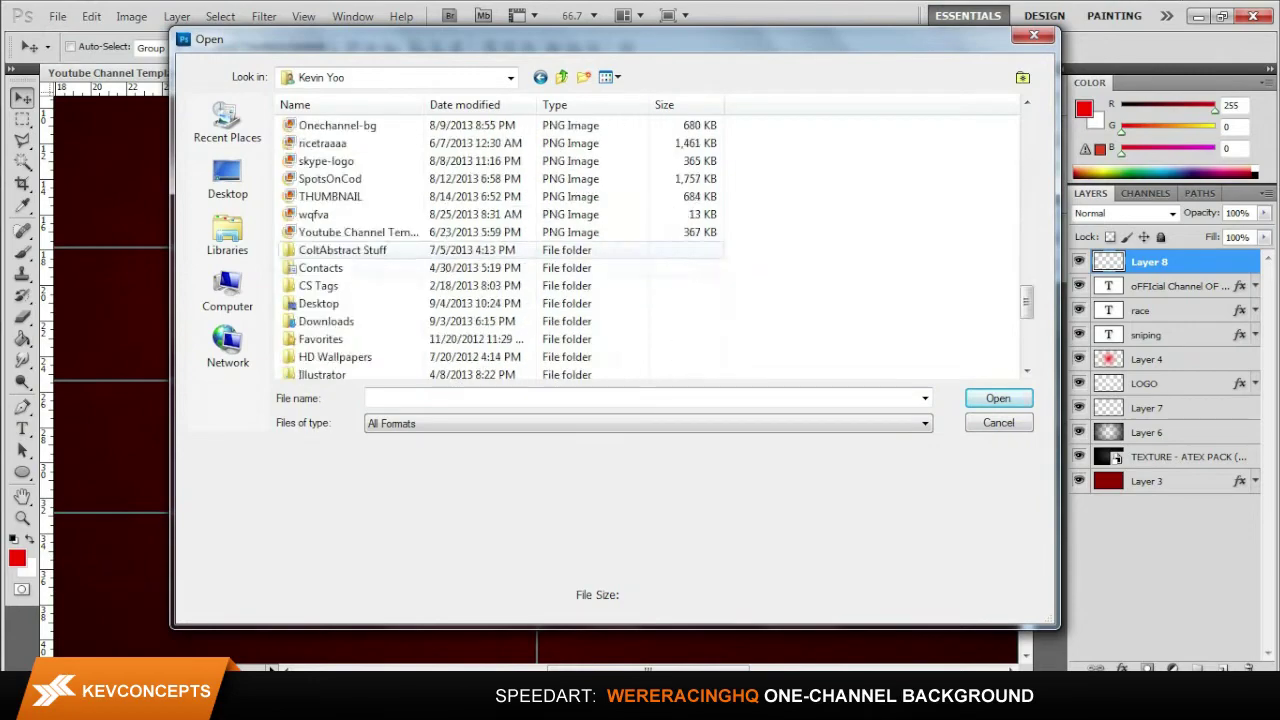
{"action": "double_click", "coordinate": [330, 250]}
{"action": "double_click", "coordinate": [356, 143]}
{"action": "left_click", "coordinate": [814, 150]}
{"action": "left_click", "coordinate": [998, 398]}
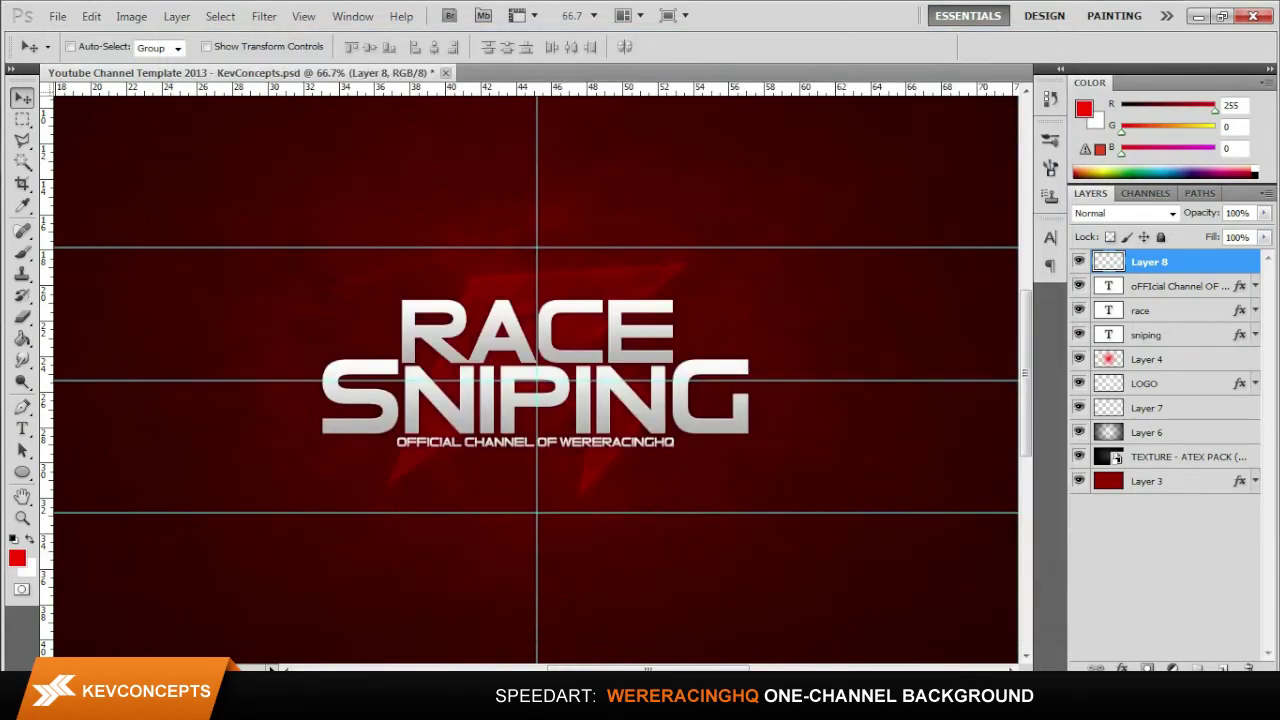
{"action": "key", "text": "Return"}
{"action": "key", "text": "ctrl+Tab"}
{"action": "key", "text": "ctrl+Tab"}
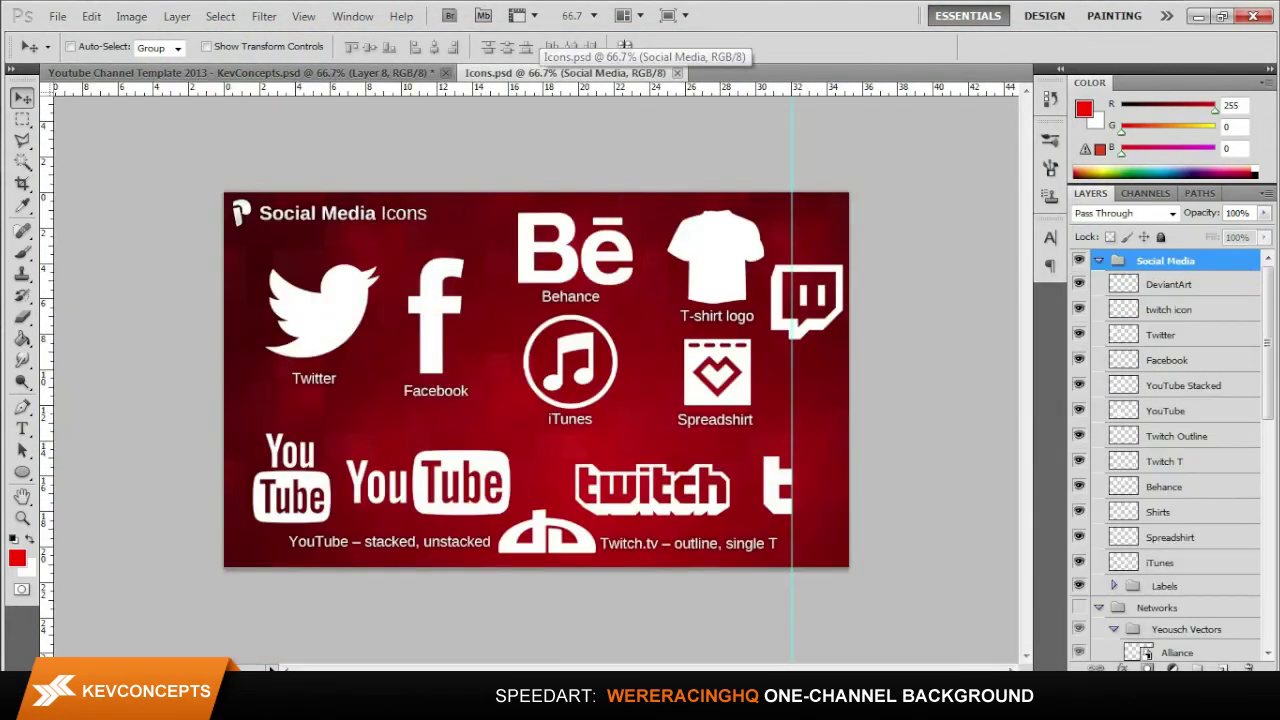
- Bring the Twitter bird into the banner, scale it down, and add shadow, bevel and gradient effects
{"action": "left_click", "coordinate": [1164, 334]}
{"action": "left_click_drag", "start_coordinate": [322, 310], "coordinate": [357, 428]}
{"action": "key", "text": "ctrl+t"}
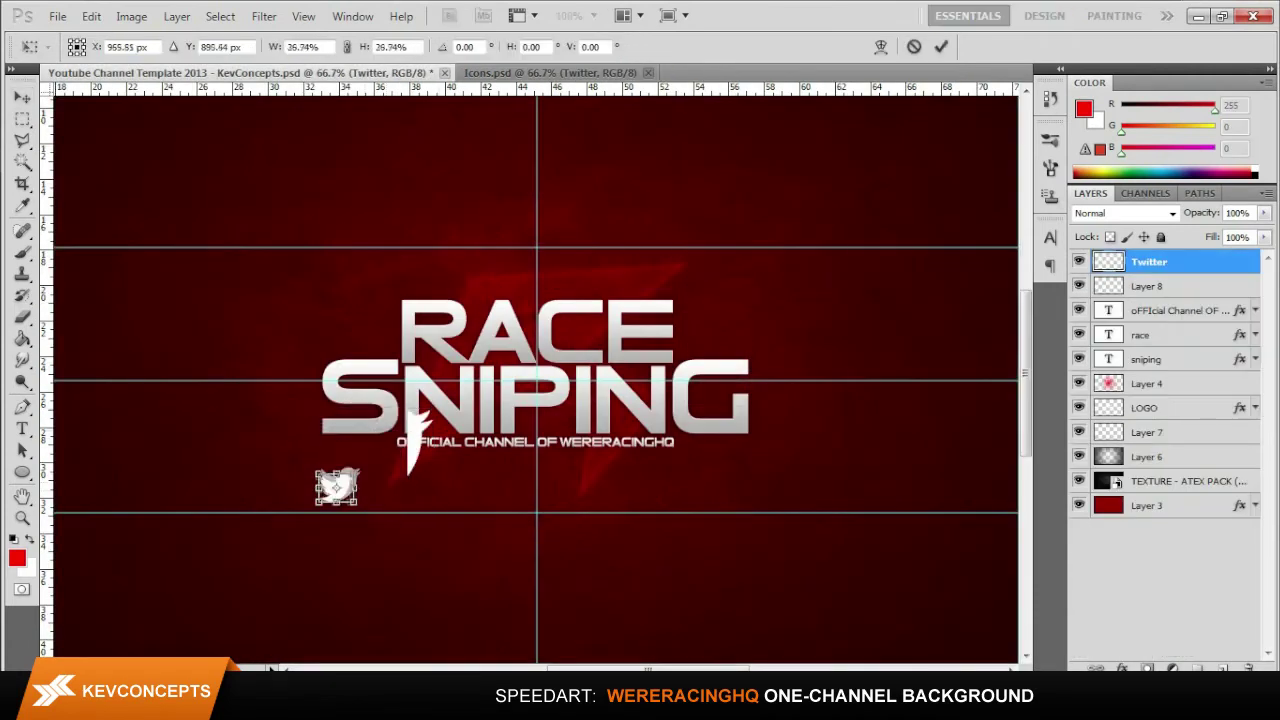
{"action": "key", "text": "Return"}
{"action": "double_click", "coordinate": [1200, 261]}
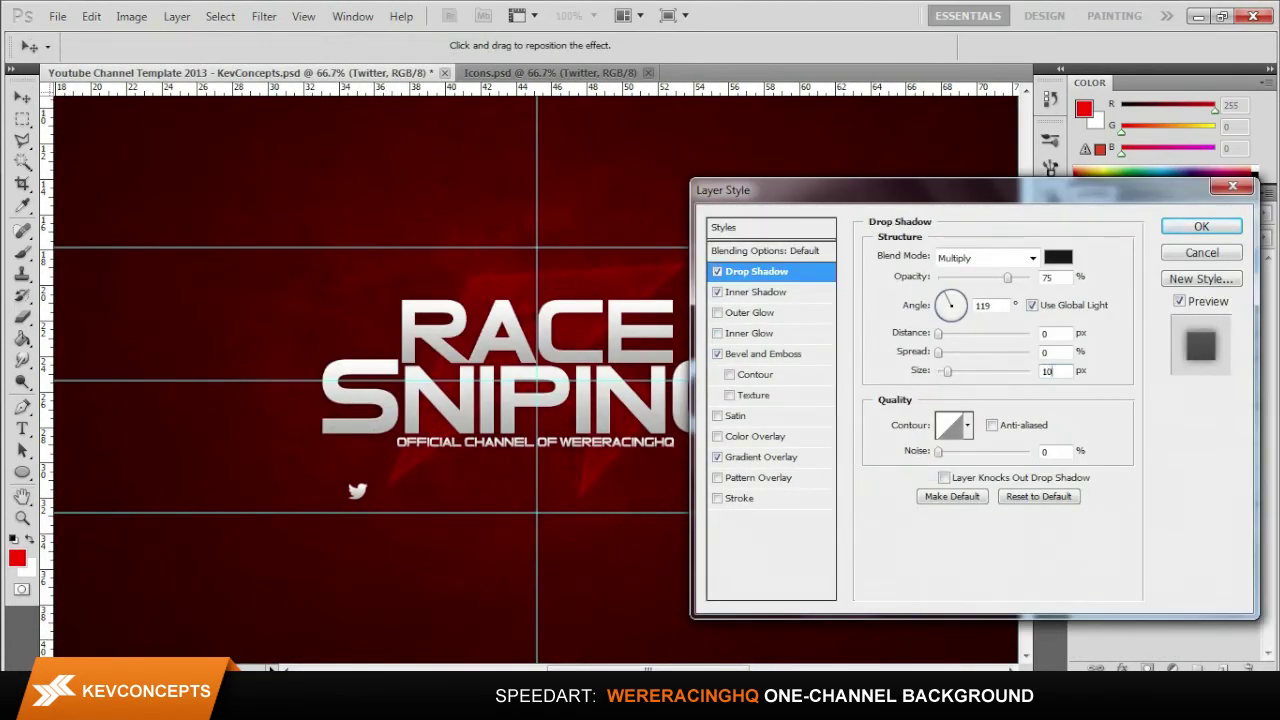
{"action": "left_click", "coordinate": [1201, 226]}
{"action": "left_click", "coordinate": [1255, 261]}
{"action": "left_click", "coordinate": [1180, 310]}
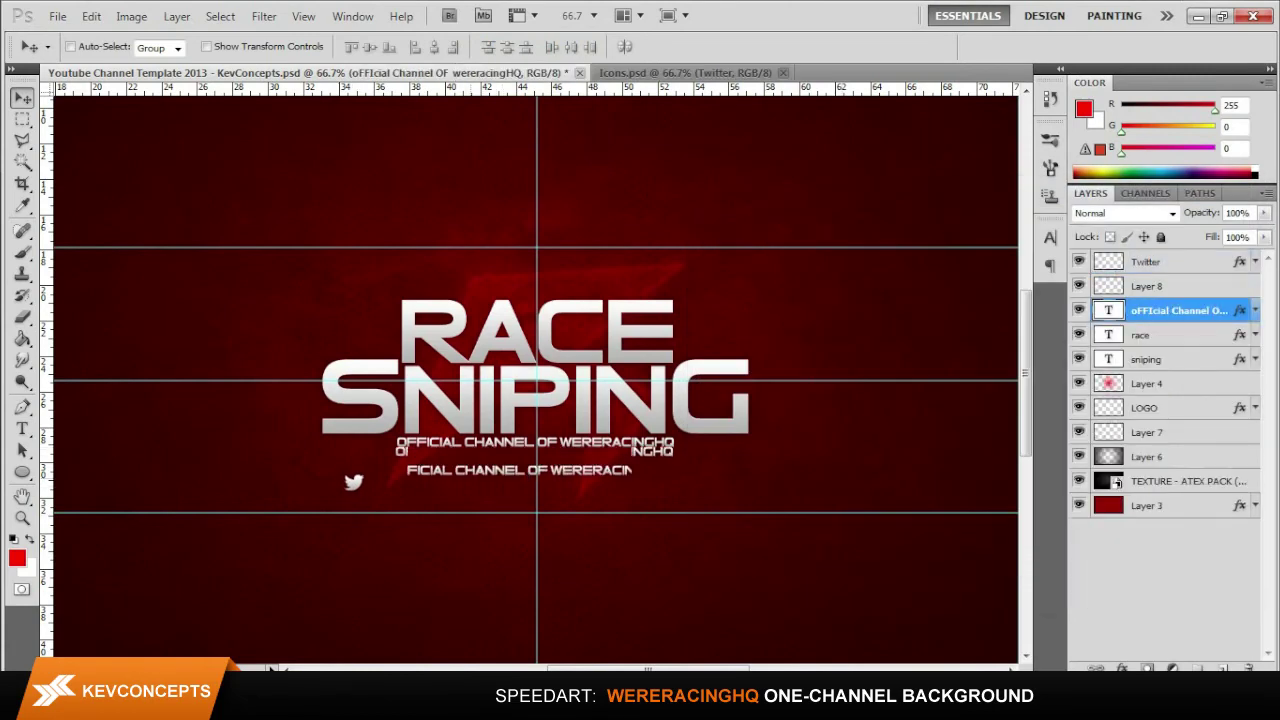
- Duplicate the subtitle as an 18 pt Twitter-handle line beside the bird, and place the Twitter layer below Layer 8
{"action": "key", "text": "ctrl+j"}
{"action": "key", "text": "t"}
{"action": "left_click", "coordinate": [374, 47]}
{"action": "left_click", "coordinate": [365, 240]}
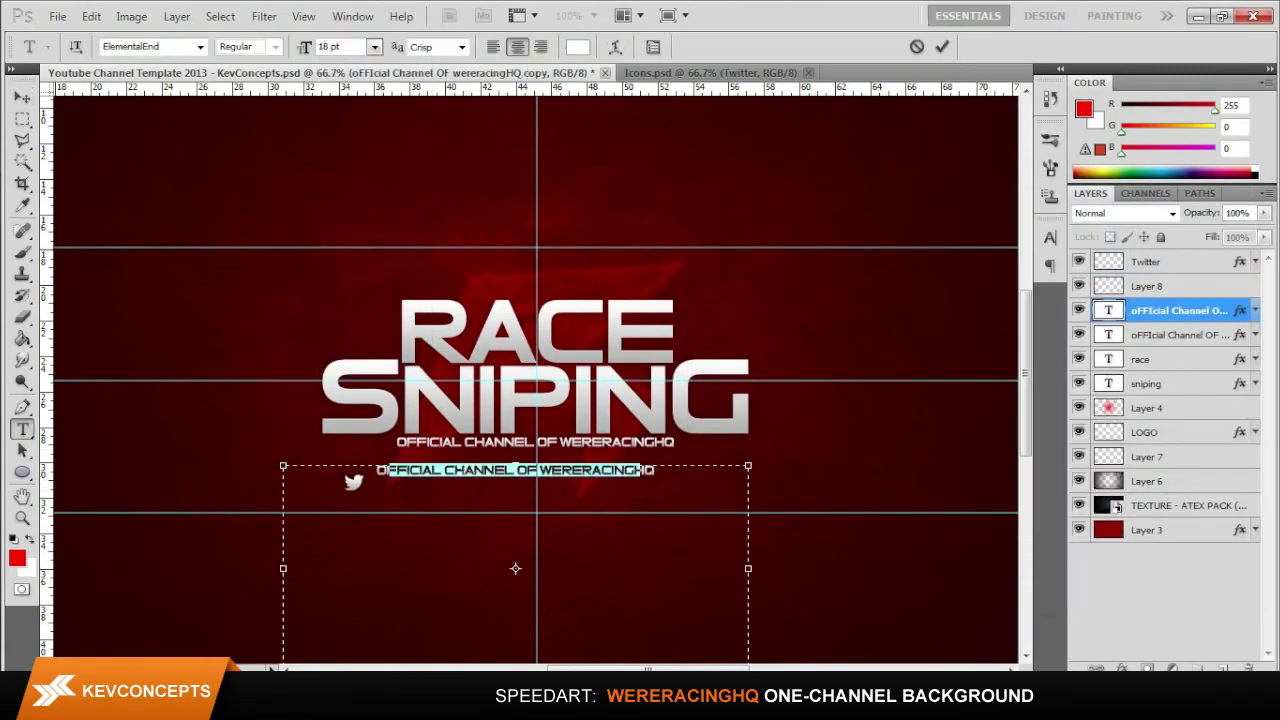
{"action": "type", "text": "/"}
{"action": "key", "text": "ctrl+Return"}
{"action": "key", "text": "v"}
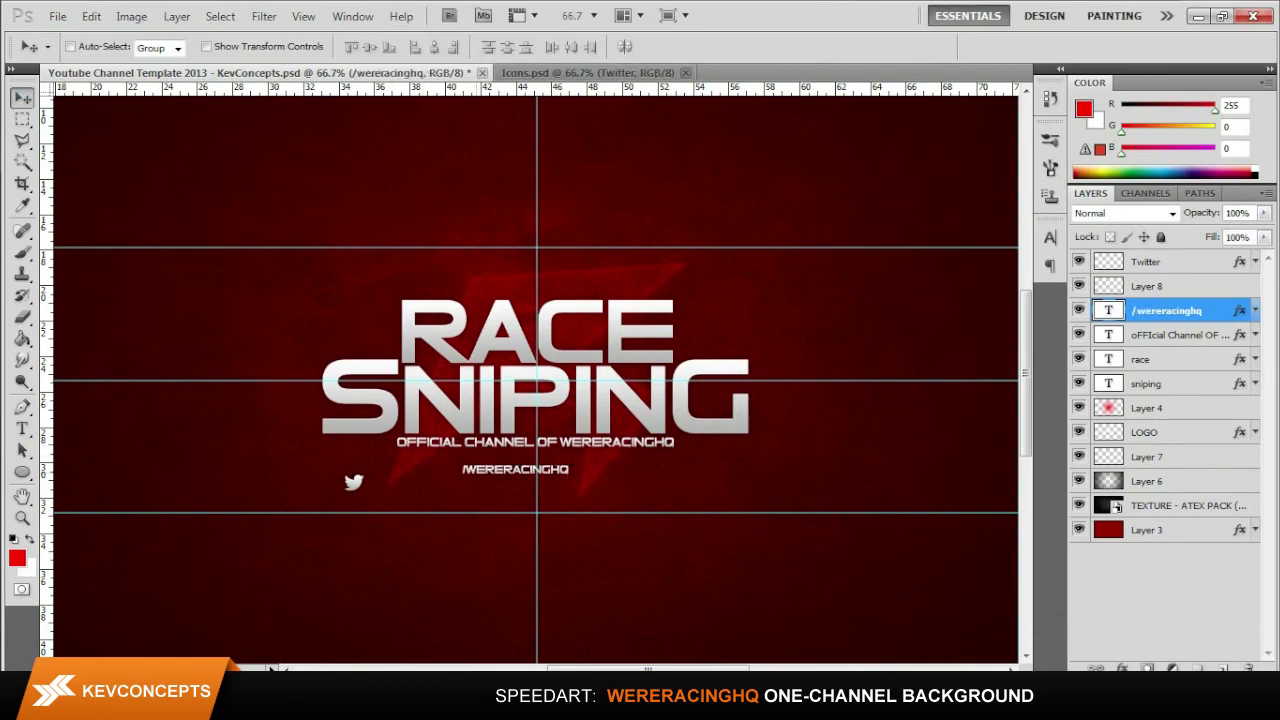
{"action": "key", "text": "t"}
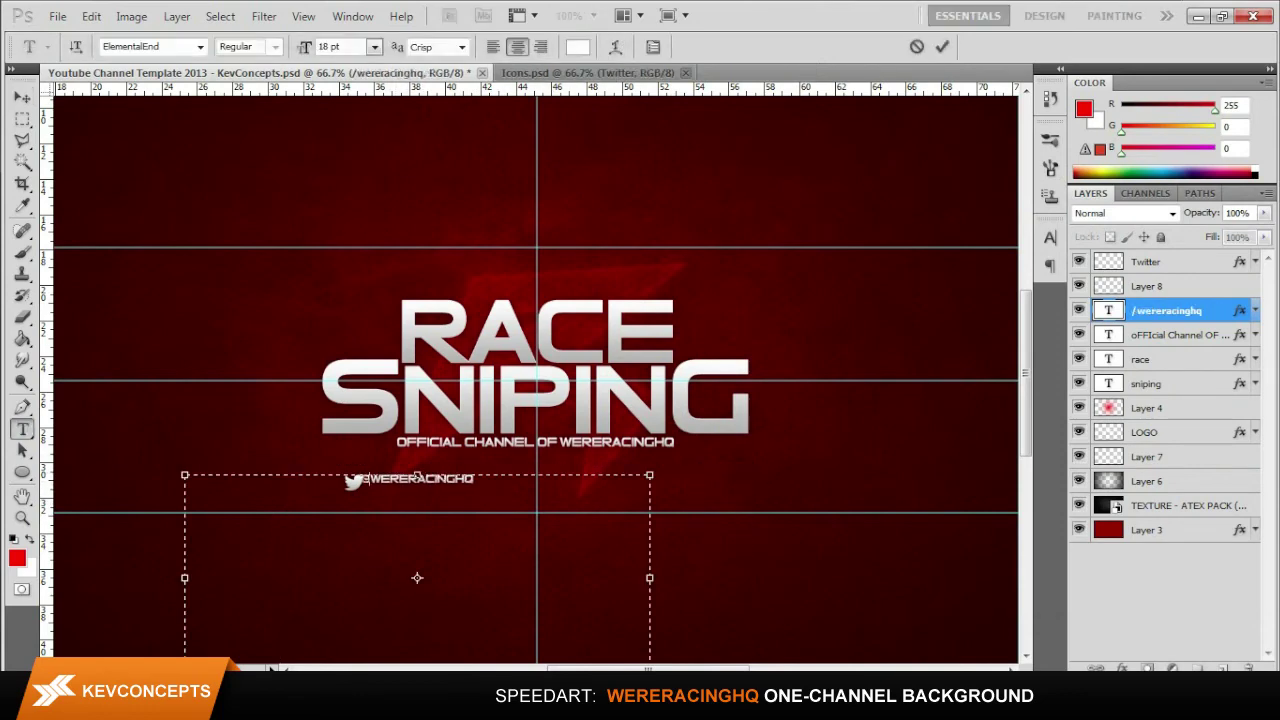
{"action": "key", "text": "ctrl+Return"}
{"action": "key", "text": "v"}
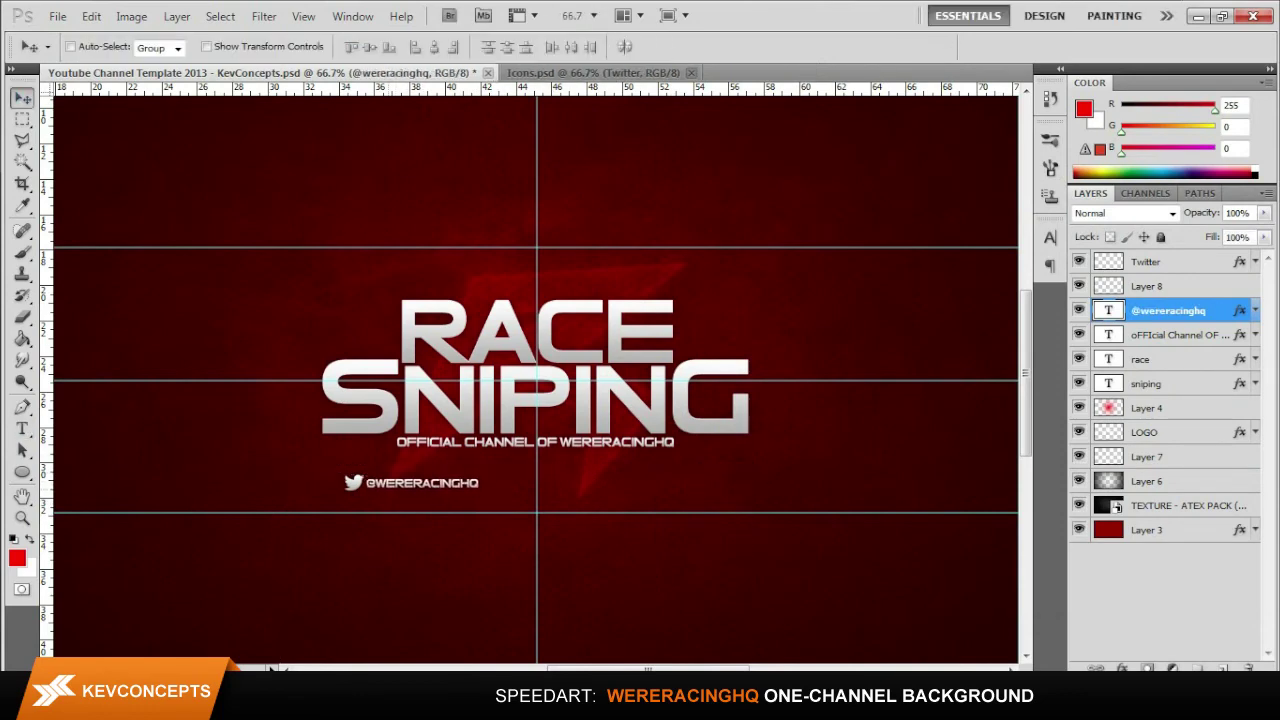
{"action": "key", "text": "ctrl+bracketleft"}
{"action": "left_click", "coordinate": [1168, 310], "text": "shift"}
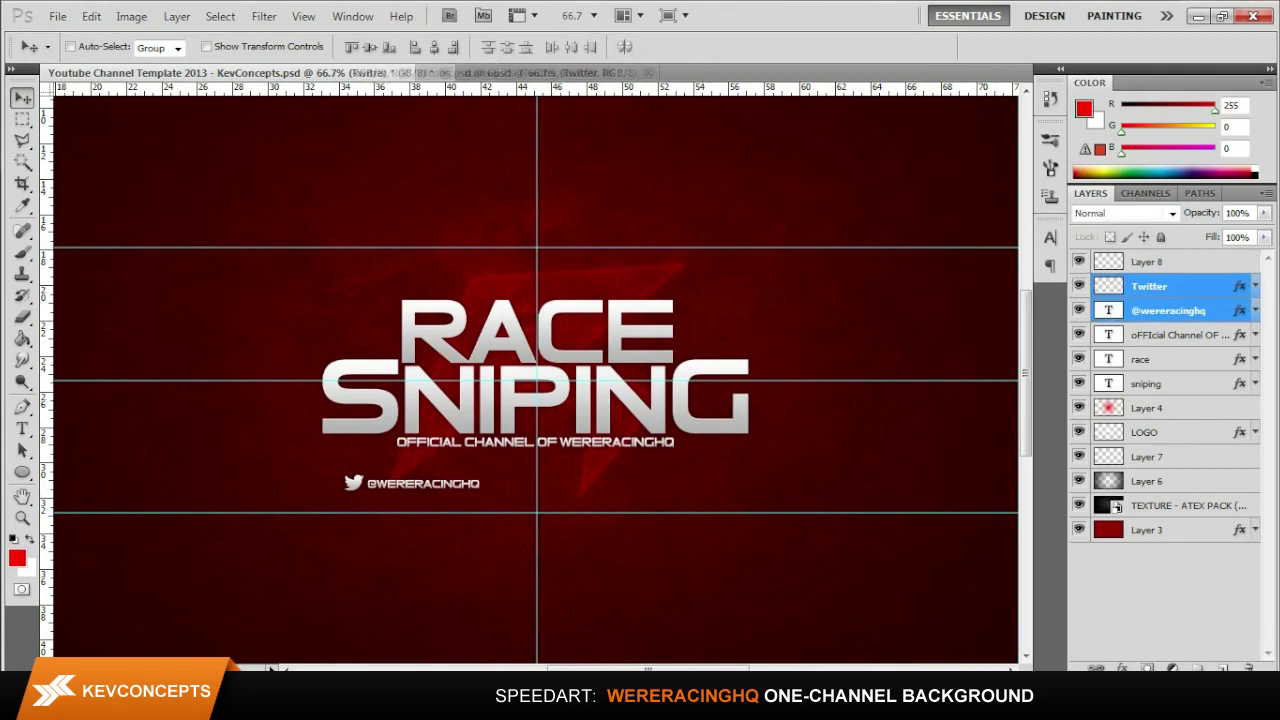
- Drag the bird and handle together to centre them under the subtitle
{"action": "left_click_drag", "start_coordinate": [420, 483], "coordinate": [545, 479]}
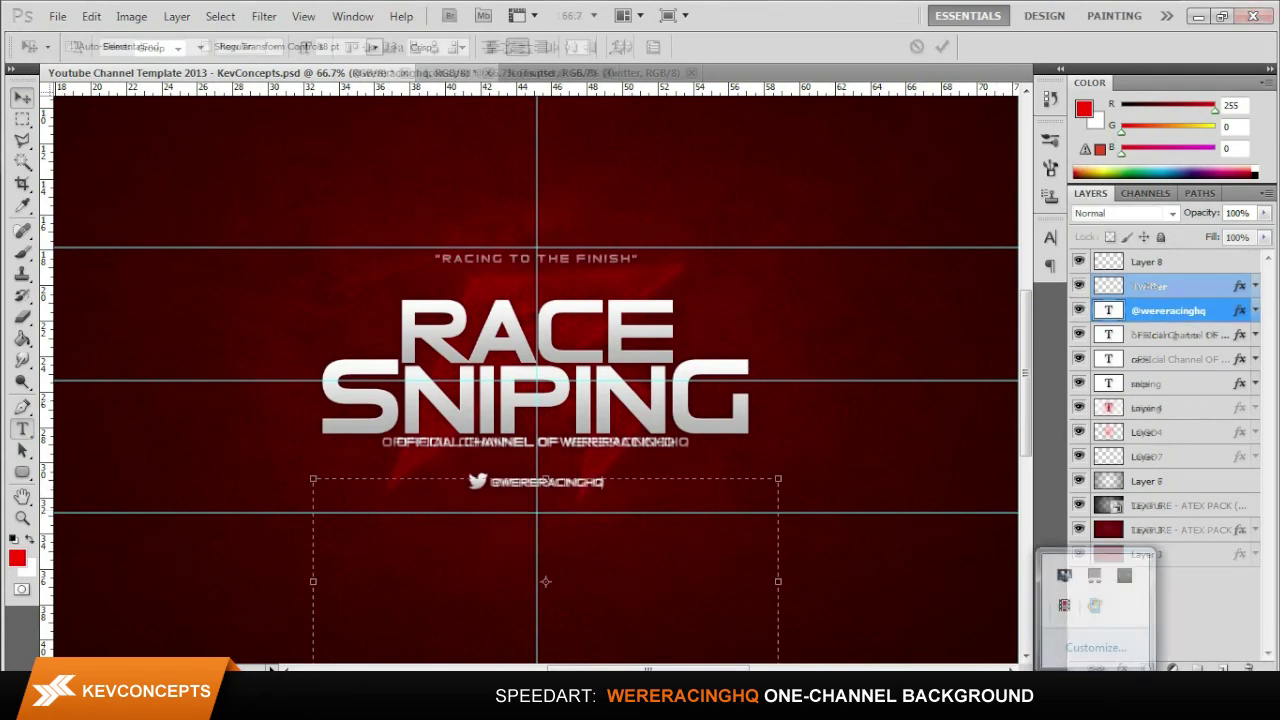